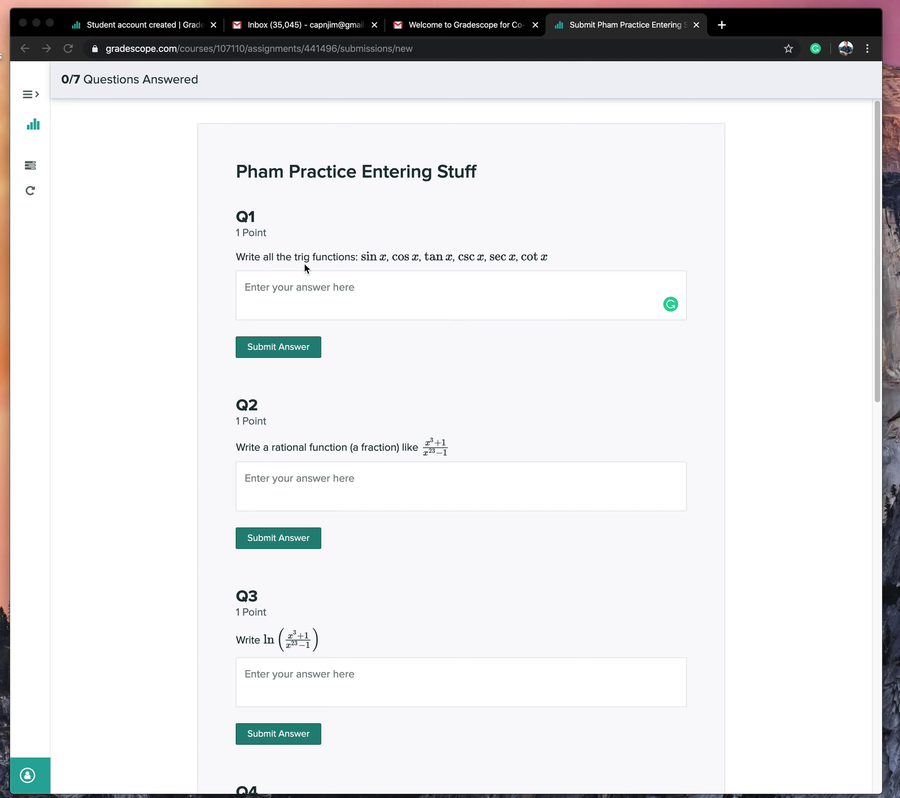
# - Put the cursor in the Q1 'Enter your answer here' box on the practice quiz
pyautogui.click(301, 294)
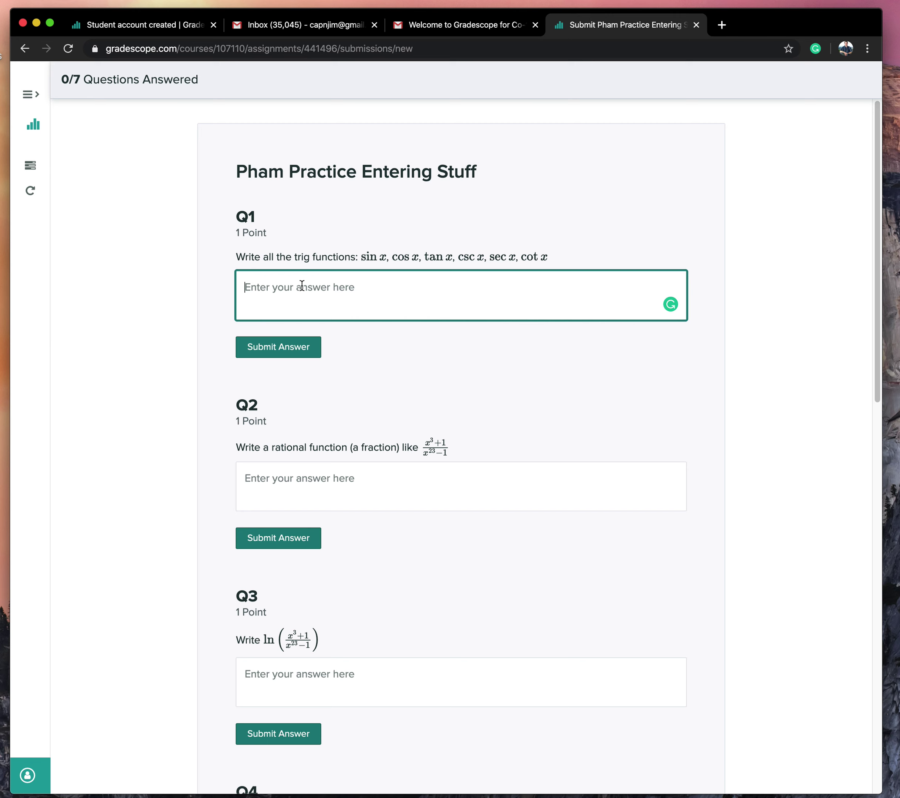
# - Enter $$ \sin x$$ in Q1 and compare its rendering with and without the space
pyautogui.write('$$')
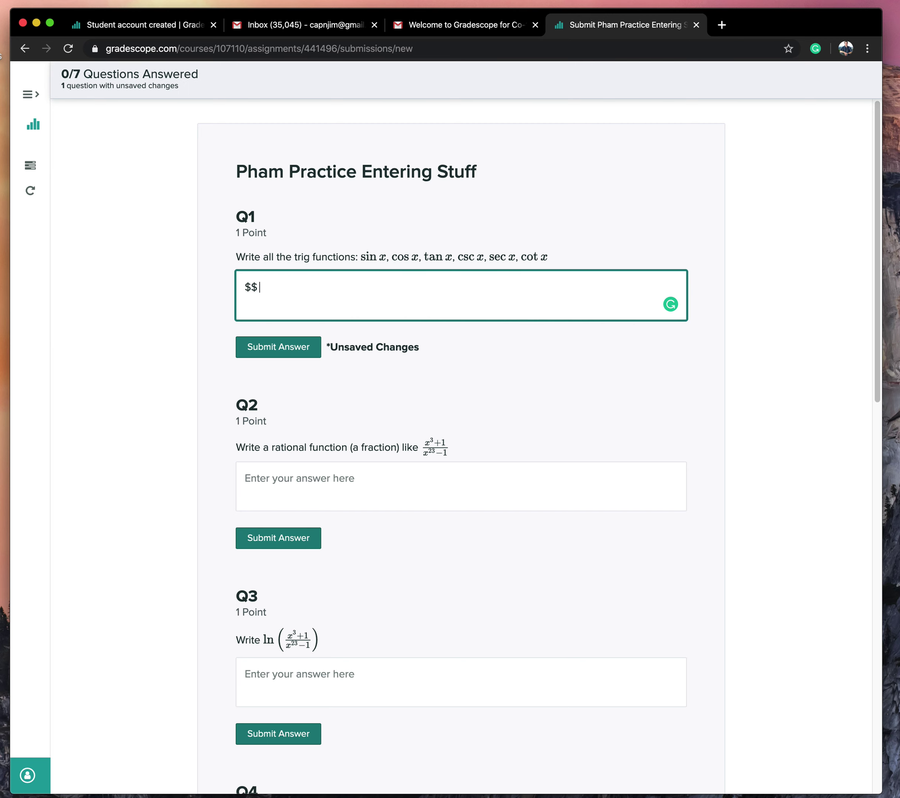
pyautogui.write(' \\sin x$$')
pyautogui.click(524, 359)
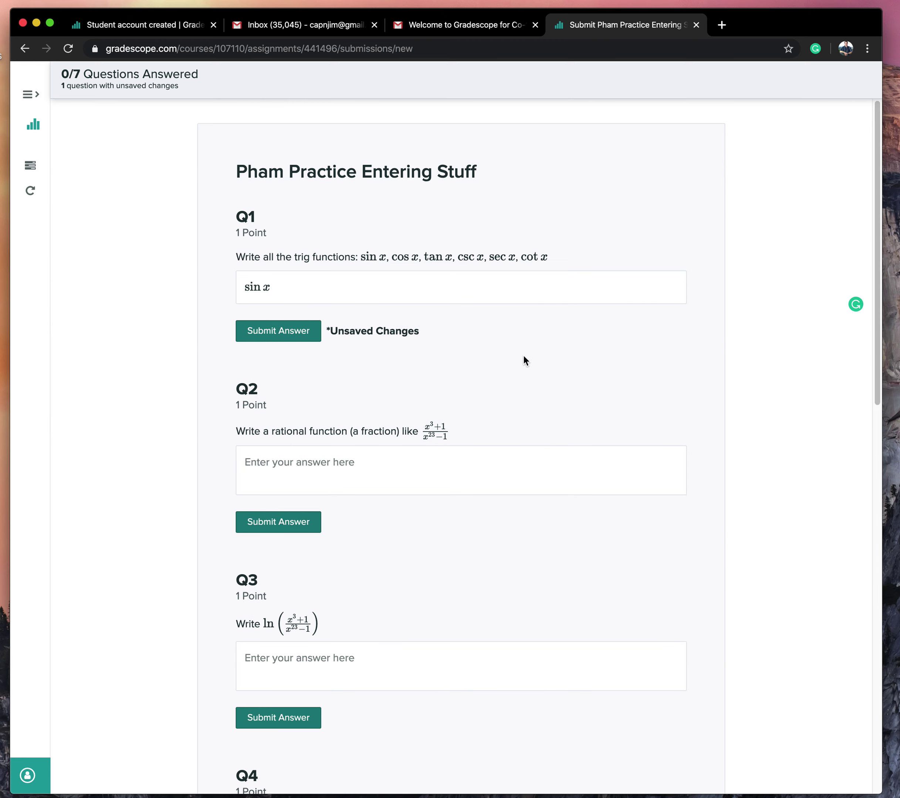
pyautogui.click(330, 291)
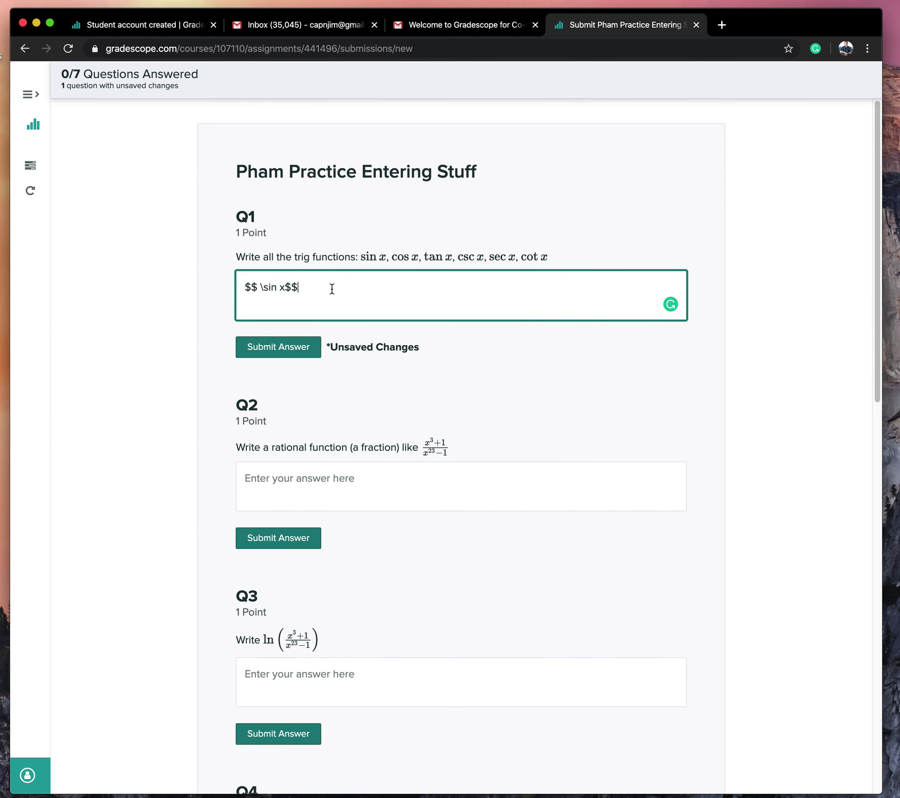
pyautogui.click(285, 287)
pyautogui.press('BackSpace')
pyautogui.click(468, 402)
# - Change the Q1 answer to sin(x) and preview how it renders
pyautogui.click(263, 295)
pyautogui.click(279, 285)
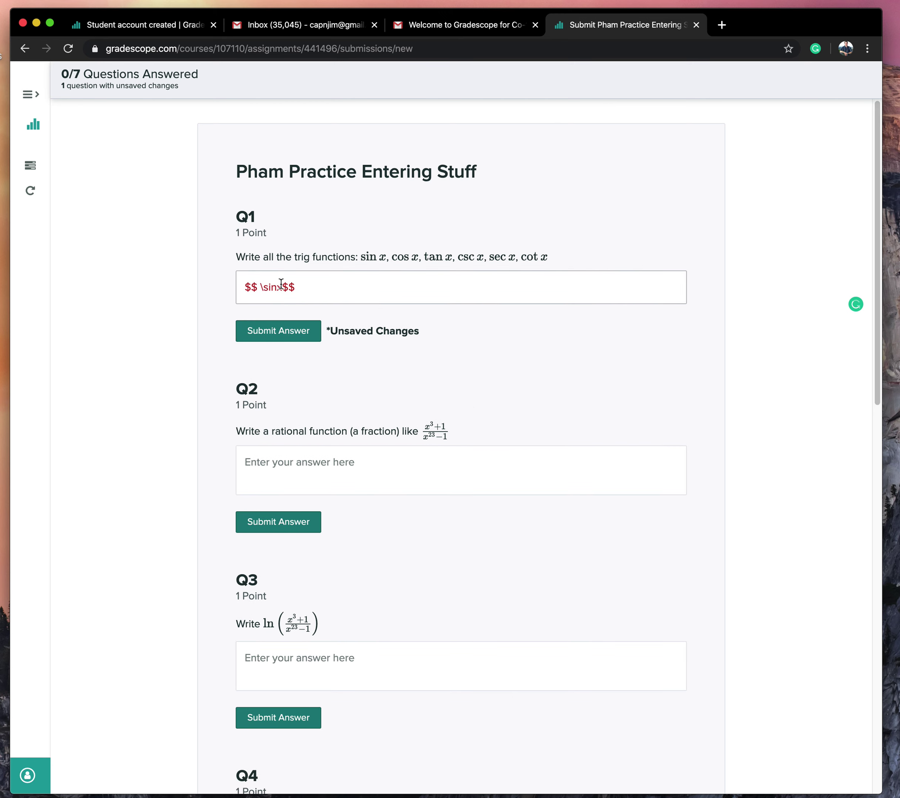
pyautogui.write('(x')
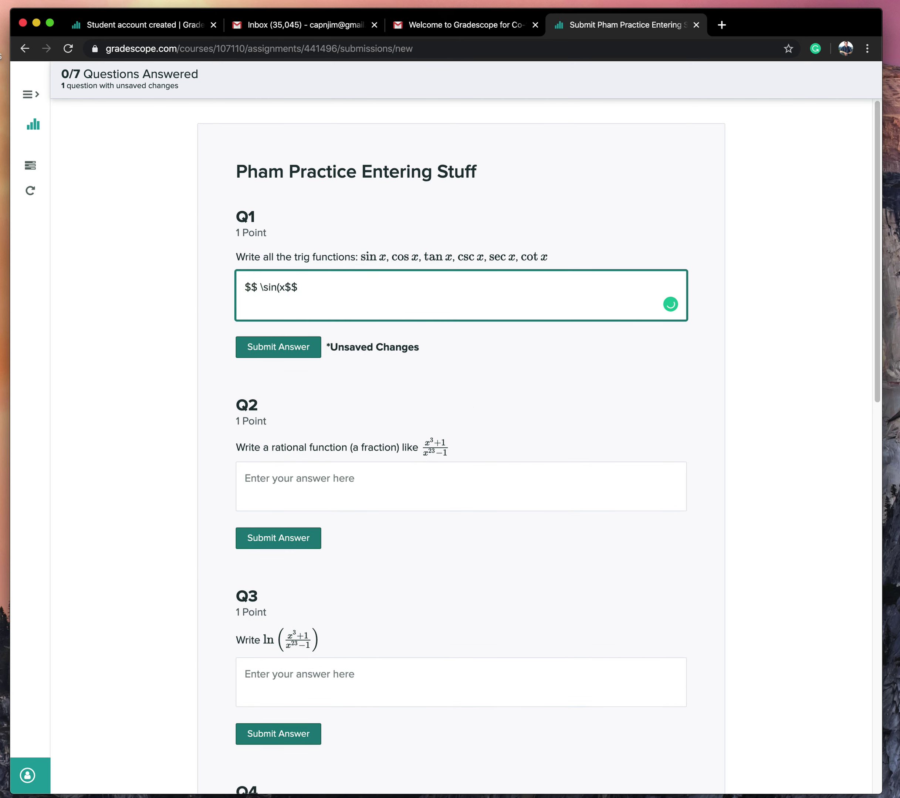
pyautogui.write(')_')
pyautogui.press('BackSpace')
pyautogui.click(559, 403)
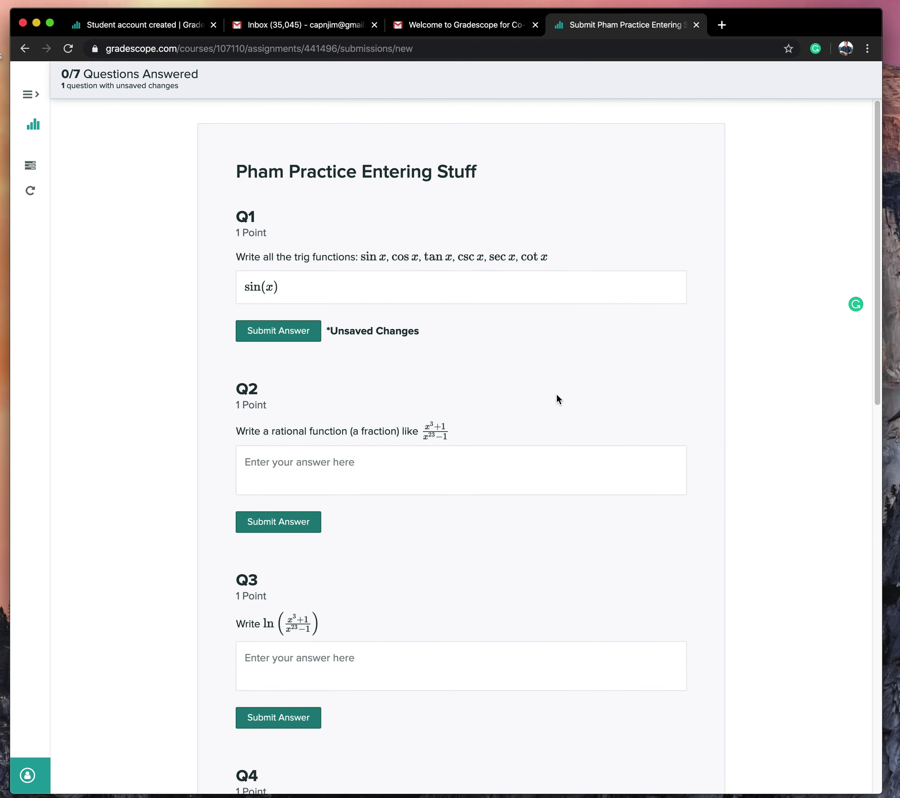
# - Revert the Q1 answer to sin x without parentheses and preview it
pyautogui.click(299, 285)
pyautogui.press('Left')
pyautogui.press('Left')
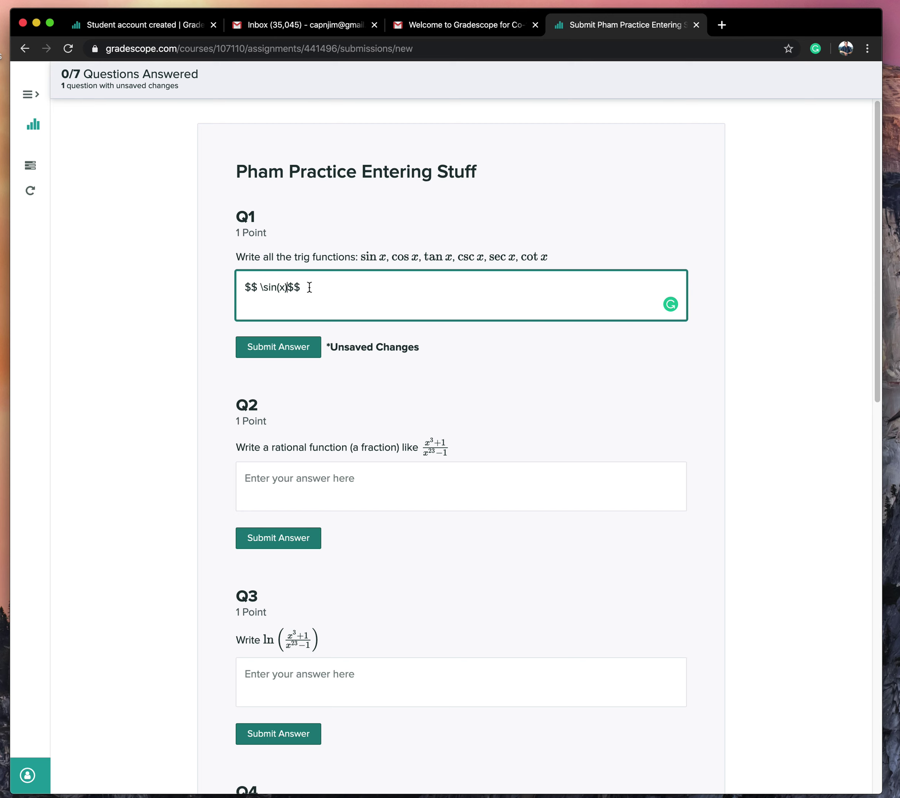
pyautogui.press('BackSpace')
pyautogui.press('BackSpace')
pyautogui.press('BackSpace')
pyautogui.write('x')
pyautogui.press('Return')
pyautogui.press('BackSpace')
pyautogui.click(583, 362)
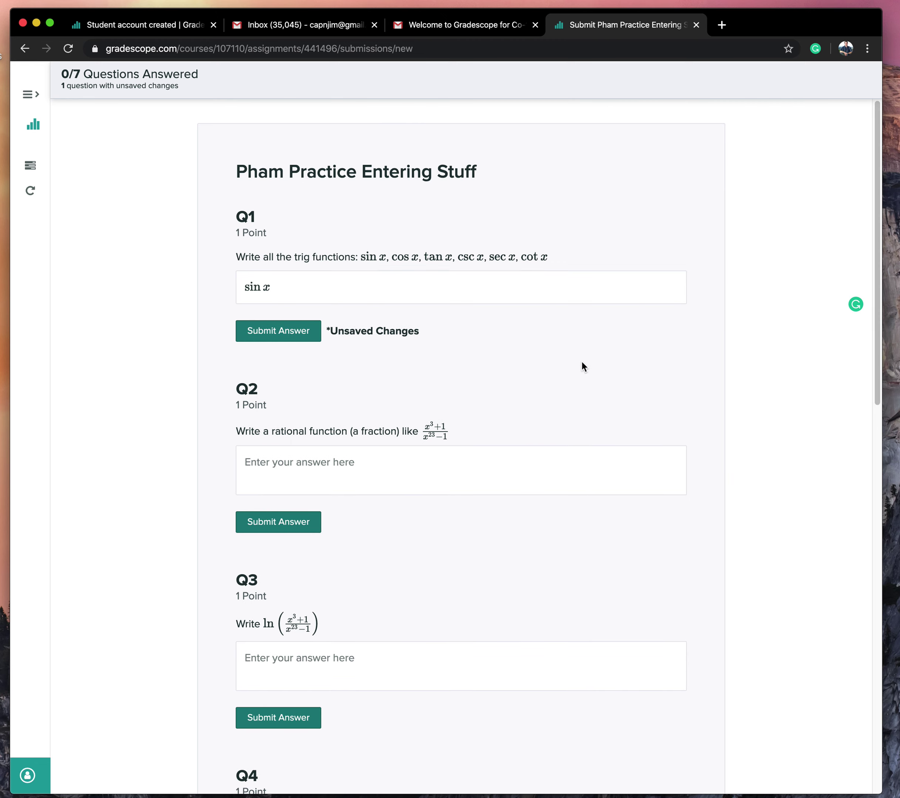
# - Preview sin x + 5 and sin(x+5), then delete back to the bare \sin command
pyautogui.click(332, 292)
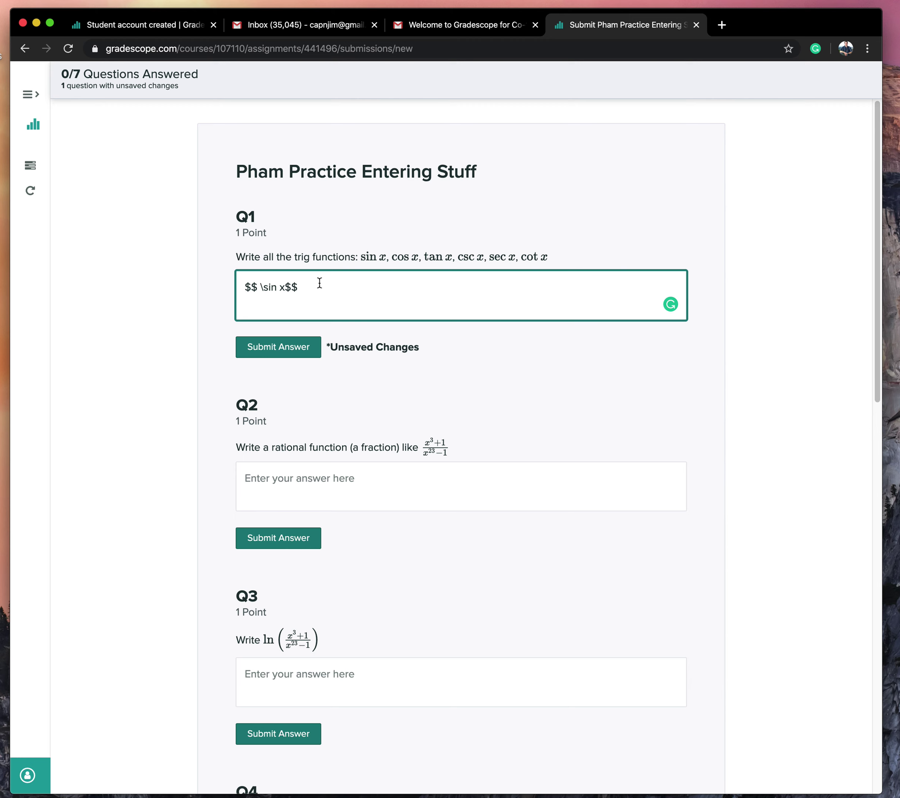
pyautogui.write('+5')
pyautogui.click(547, 361)
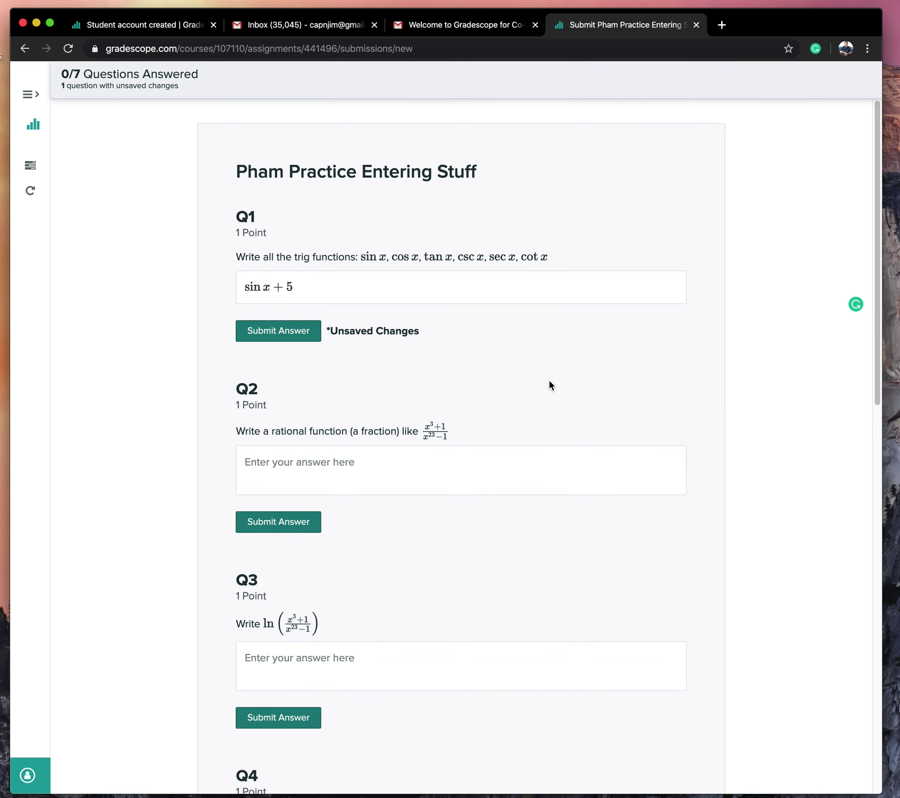
pyautogui.click(304, 286)
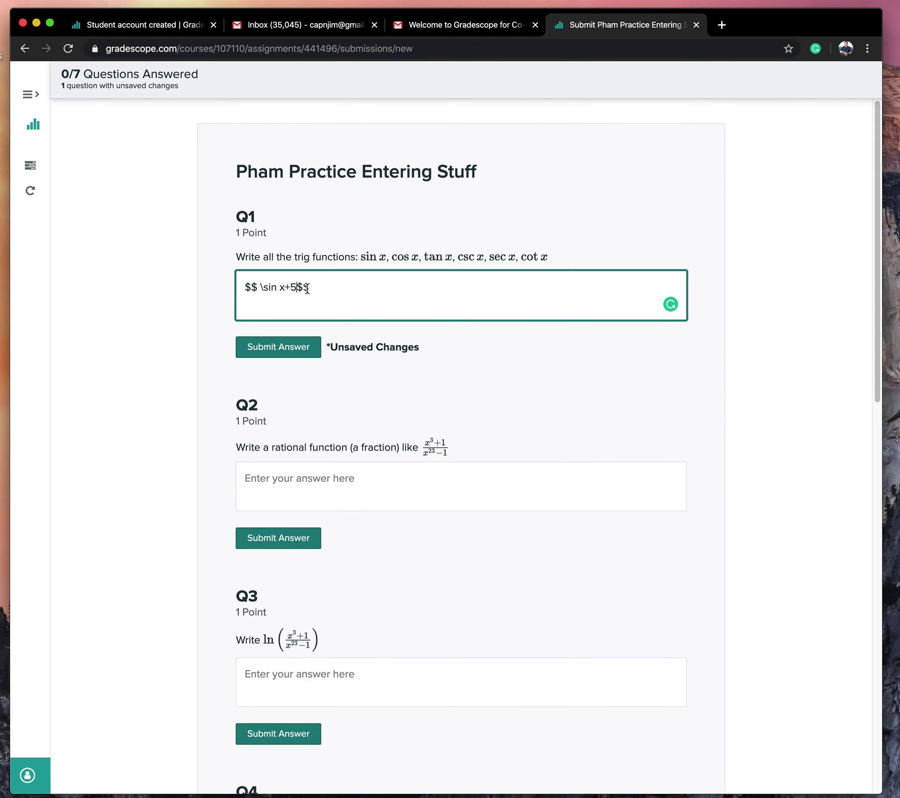
pyautogui.click(285, 287)
pyautogui.write('(')
pyautogui.press('Right')
pyautogui.press('Right')
pyautogui.press('Right')
pyautogui.write(')')
pyautogui.click(574, 387)
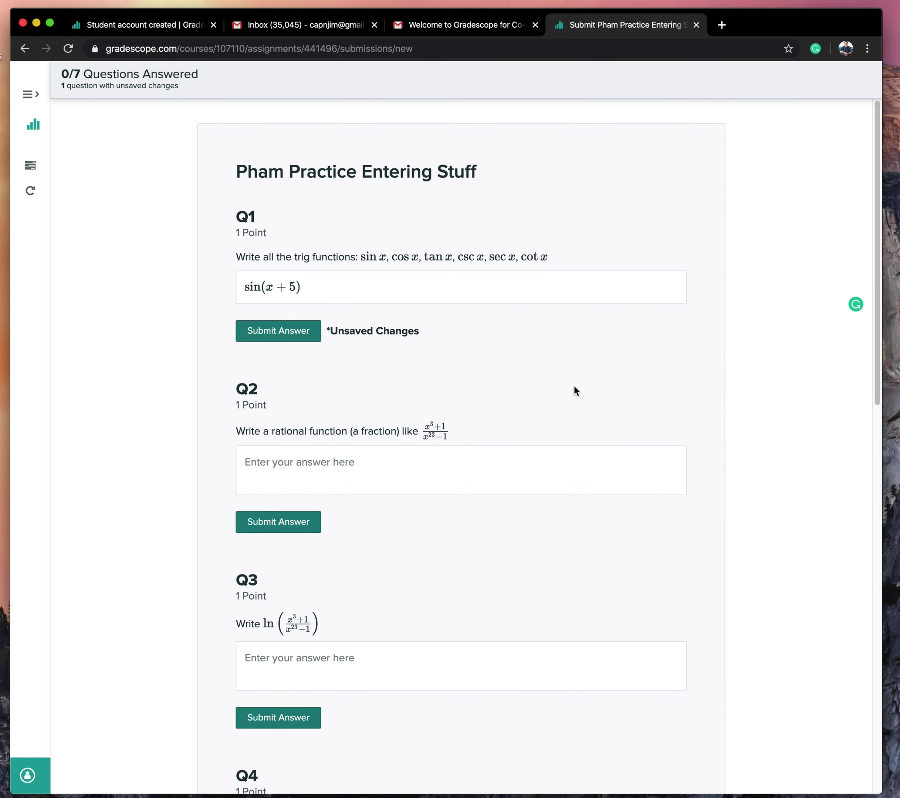
pyautogui.click(365, 293)
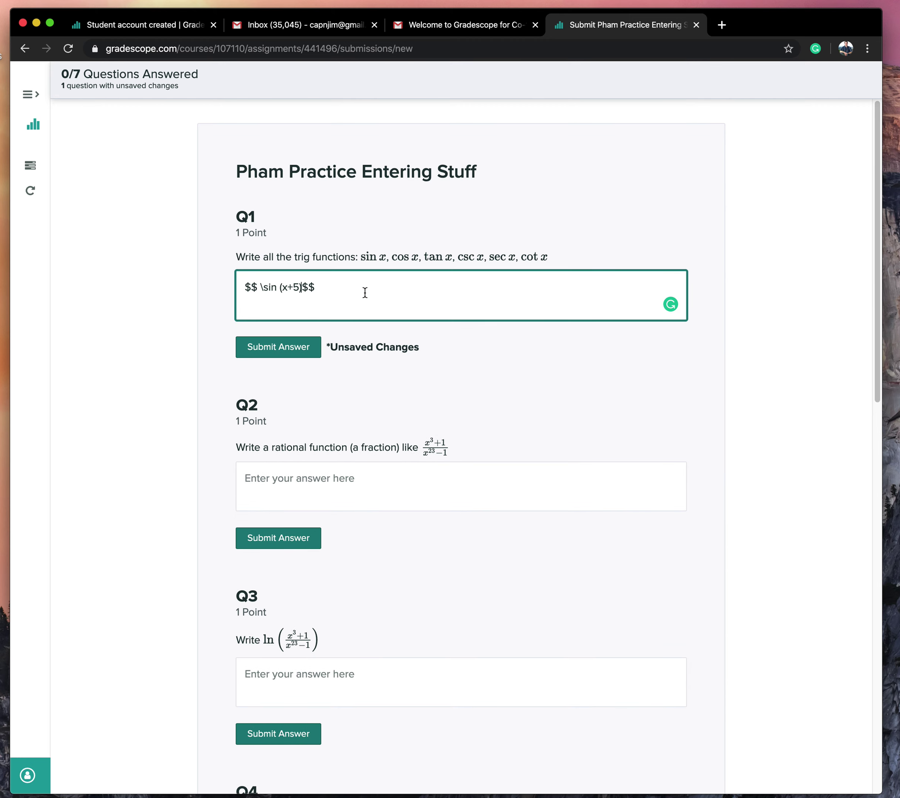
pyautogui.press('BackSpace')
pyautogui.press('BackSpace')
pyautogui.press('BackSpace')
pyautogui.press('BackSpace')
pyautogui.press('BackSpace')
# - Add $$\cos x$$, $$\tan x$$ and \csc x to Q1 and preview the rendering
pyautogui.write('x')
pyautogui.write(' $$\\cos x$$, $$')
pyautogui.write('\tan x$$')
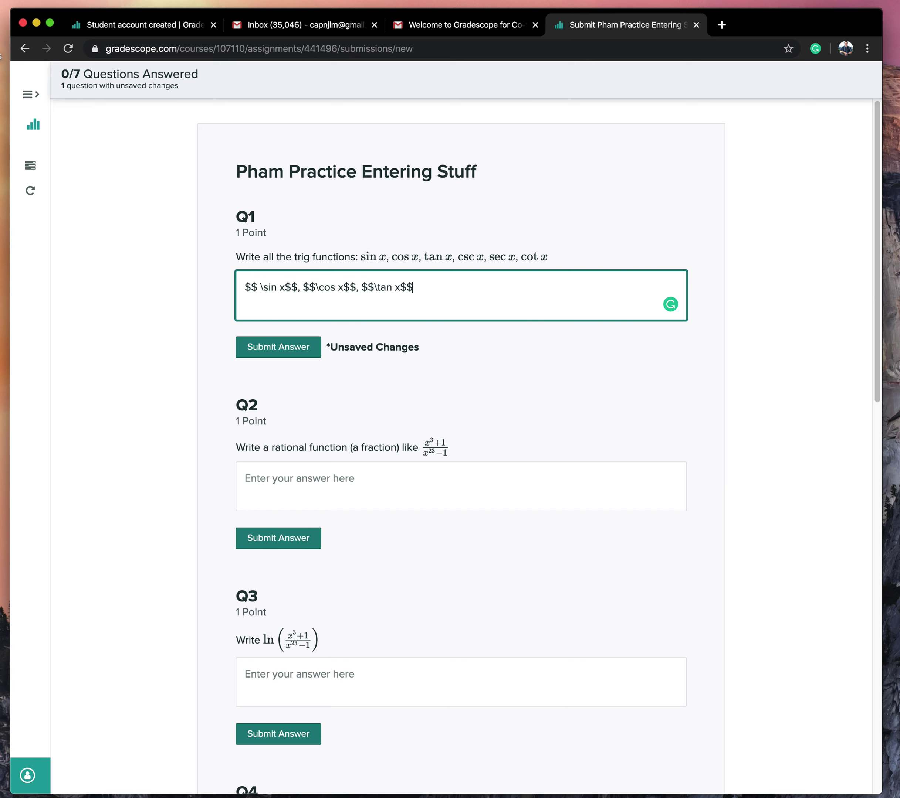
pyautogui.press('BackSpace')
pyautogui.press('BackSpace')
pyautogui.write(',')
pyautogui.write(' \\c')
pyautogui.write('sc')
pyautogui.write(' x$$')
pyautogui.click(537, 354)
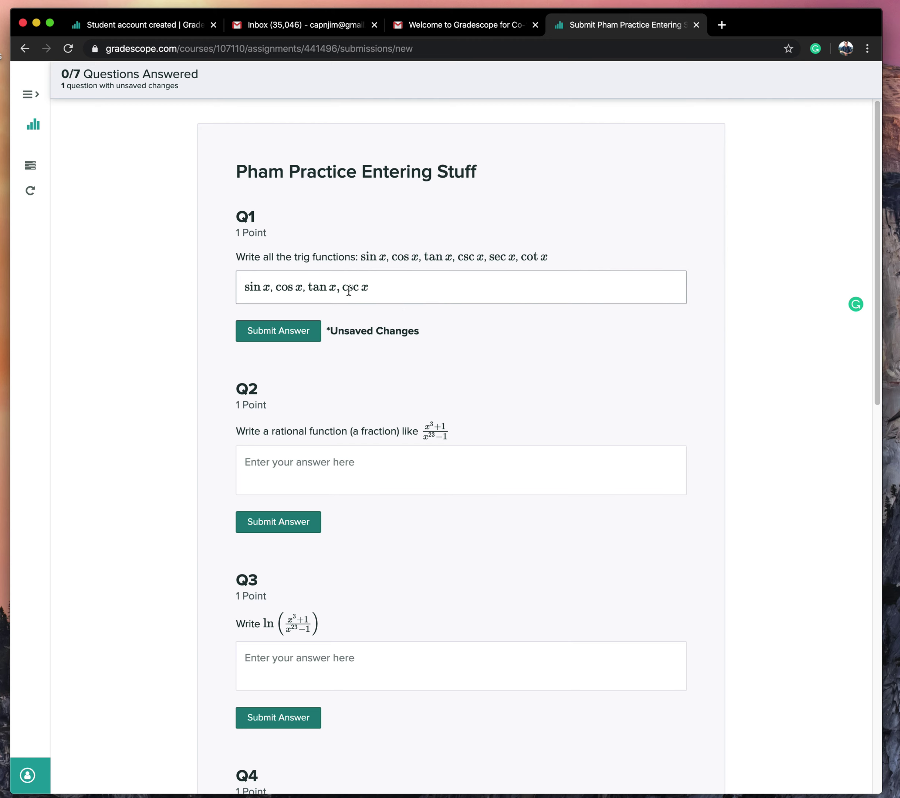
# - Append $$\sec x$$ and a cot x entry to the Q1 answer, fixing the typo
pyautogui.click(385, 286)
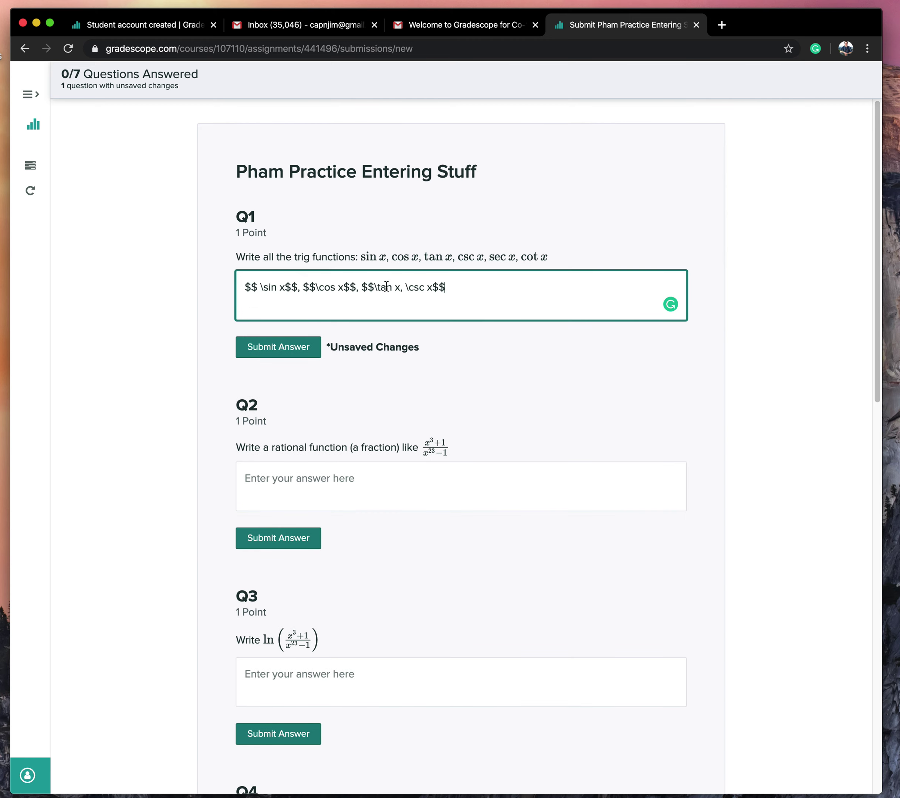
pyautogui.write(', $$\\sec x$$. $$cot x$$')
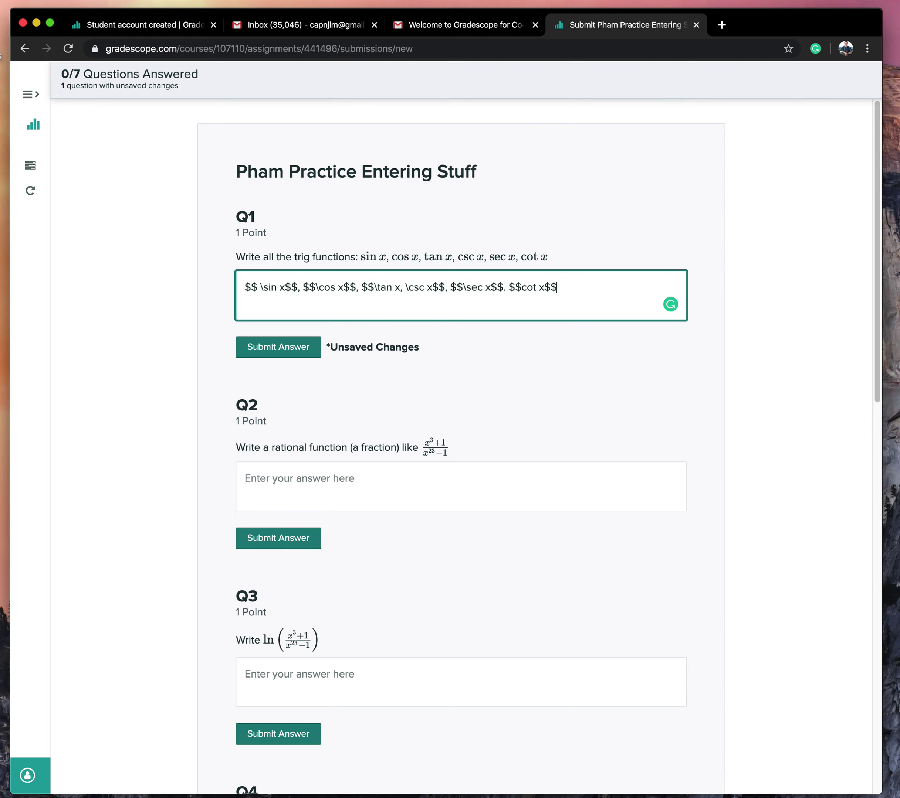
pyautogui.click(563, 352)
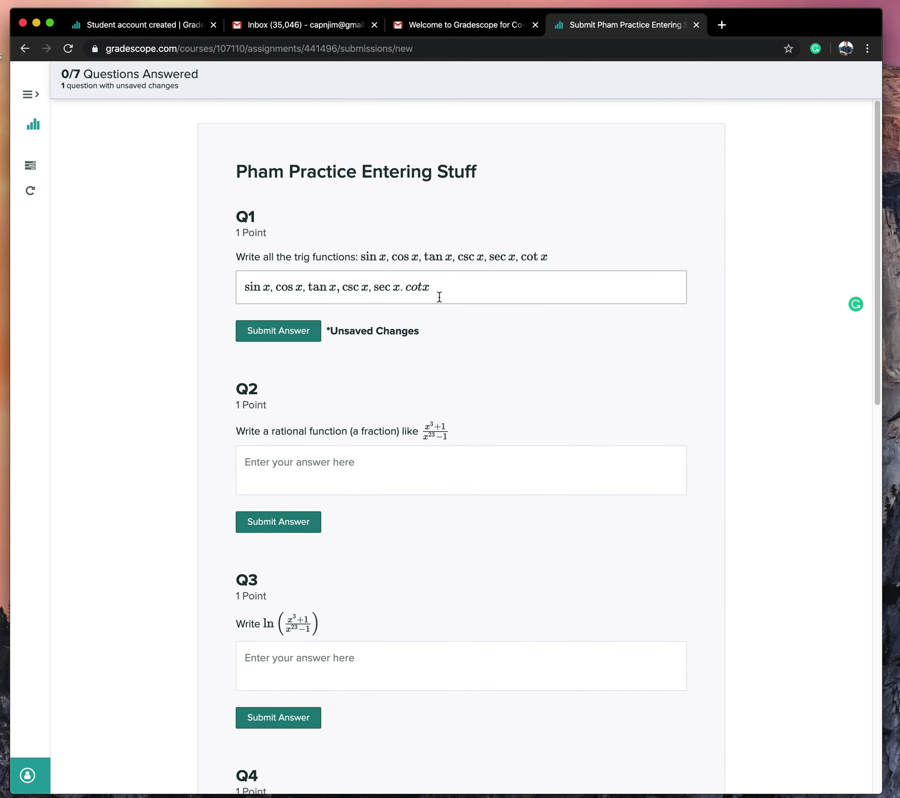
# - Replace the stray period after sec x with a comma in Q1
pyautogui.click(415, 292)
pyautogui.click(504, 287)
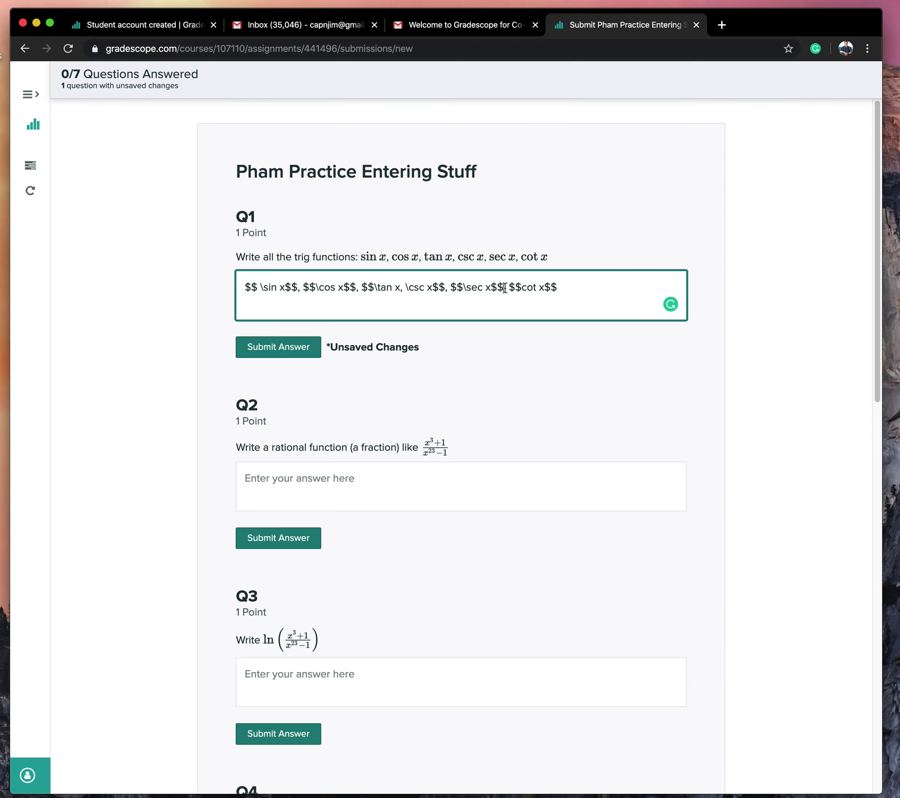
pyautogui.press('BackSpace')
pyautogui.write(',')
pyautogui.click(586, 362)
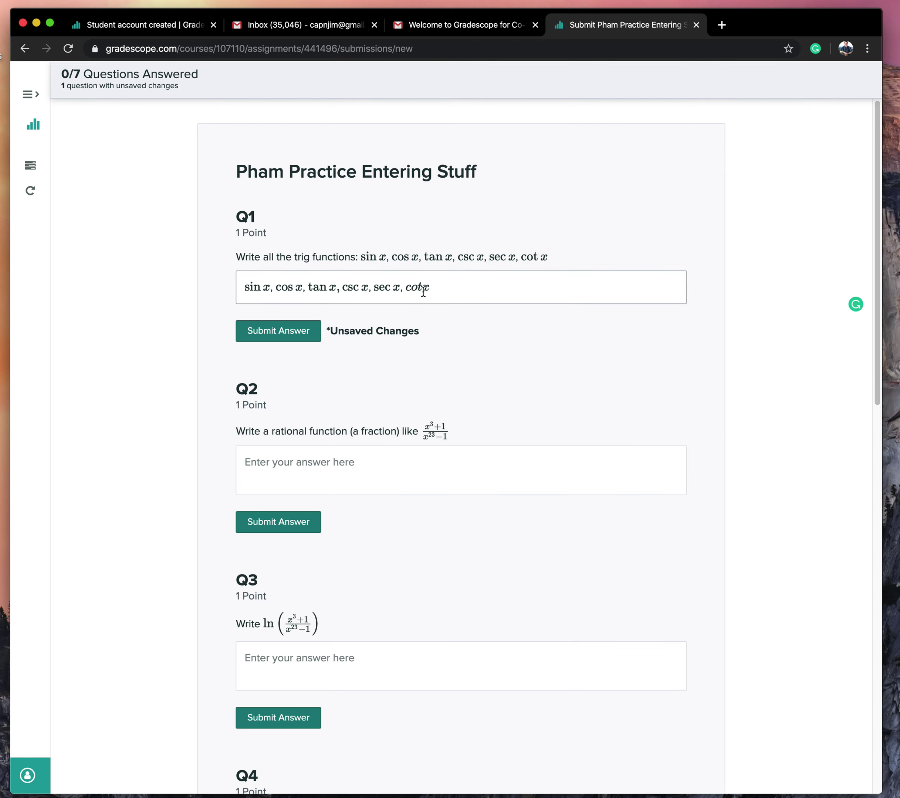
# - Add the missing backslash so cot x renders as \cot x
pyautogui.click(444, 287)
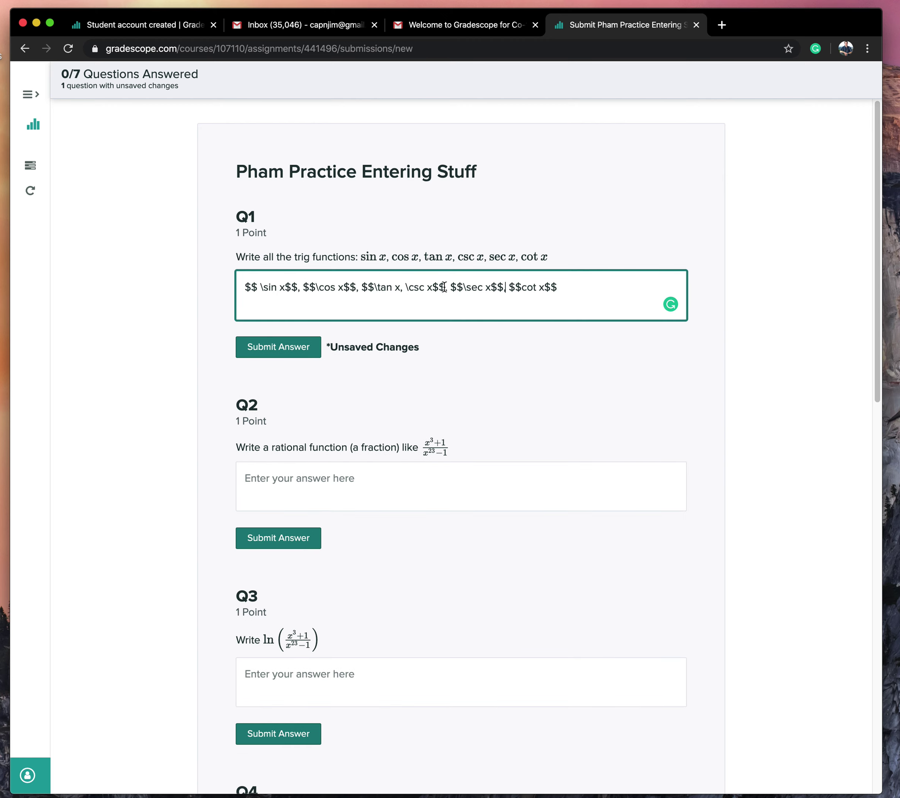
pyautogui.click(520, 289)
pyautogui.write('\\')
pyautogui.click(569, 365)
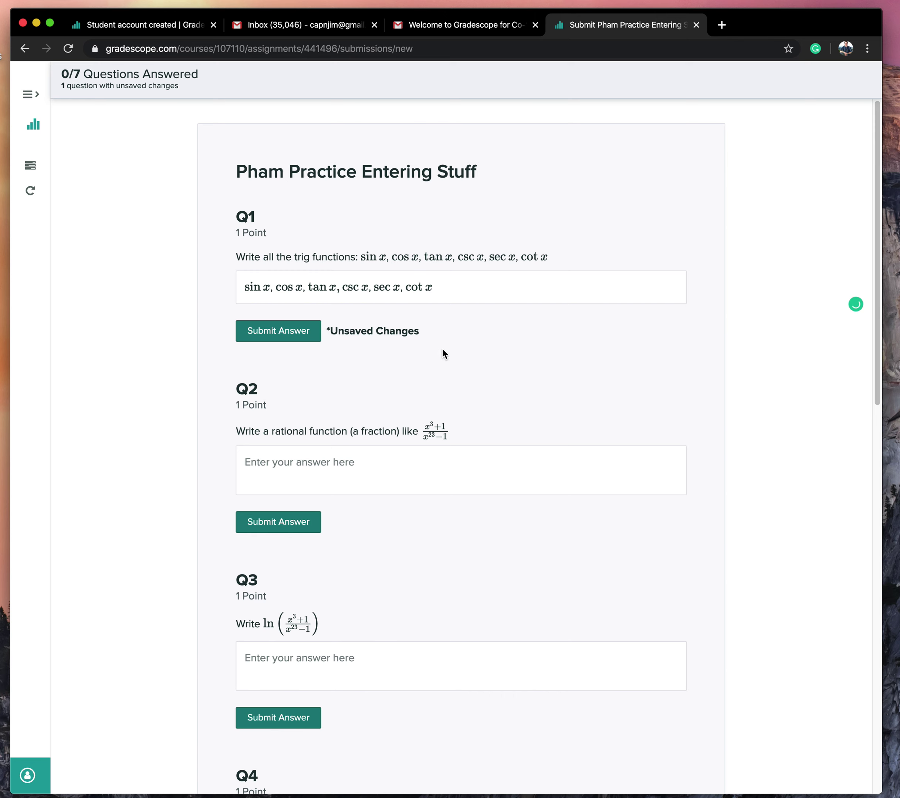
# - Start the Q2 answer with an empty $$\frac{}{}$$ template and preview it
pyautogui.click(401, 454)
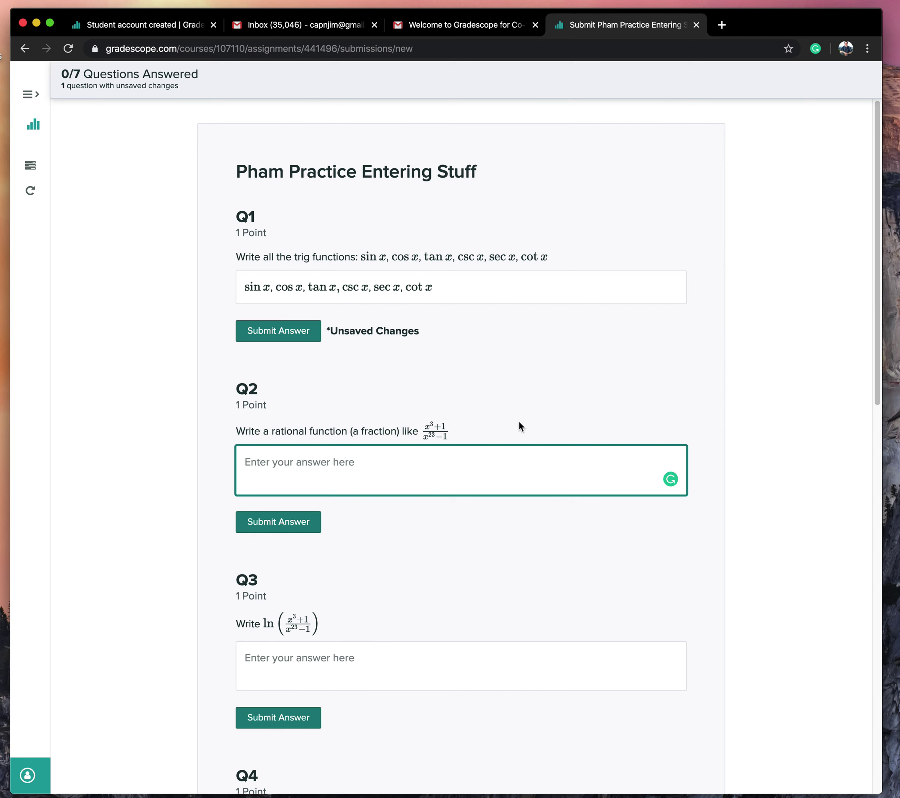
pyautogui.write('$$\\')
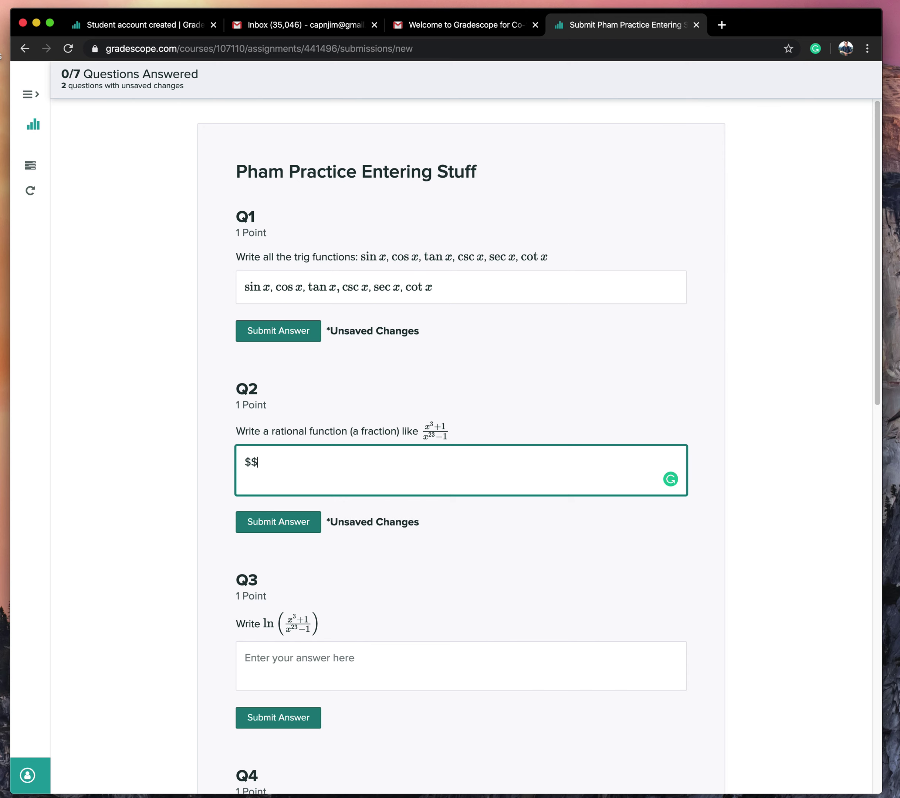
pyautogui.write('\\frac{}{}$$')
pyautogui.click(577, 535)
# - Fill in numerator x^3+1 and denominator x^23-1 and preview the fraction
pyautogui.click(440, 479)
pyautogui.click(278, 465)
pyautogui.write('x^3+1}{x^23-1')
pyautogui.click(471, 534)
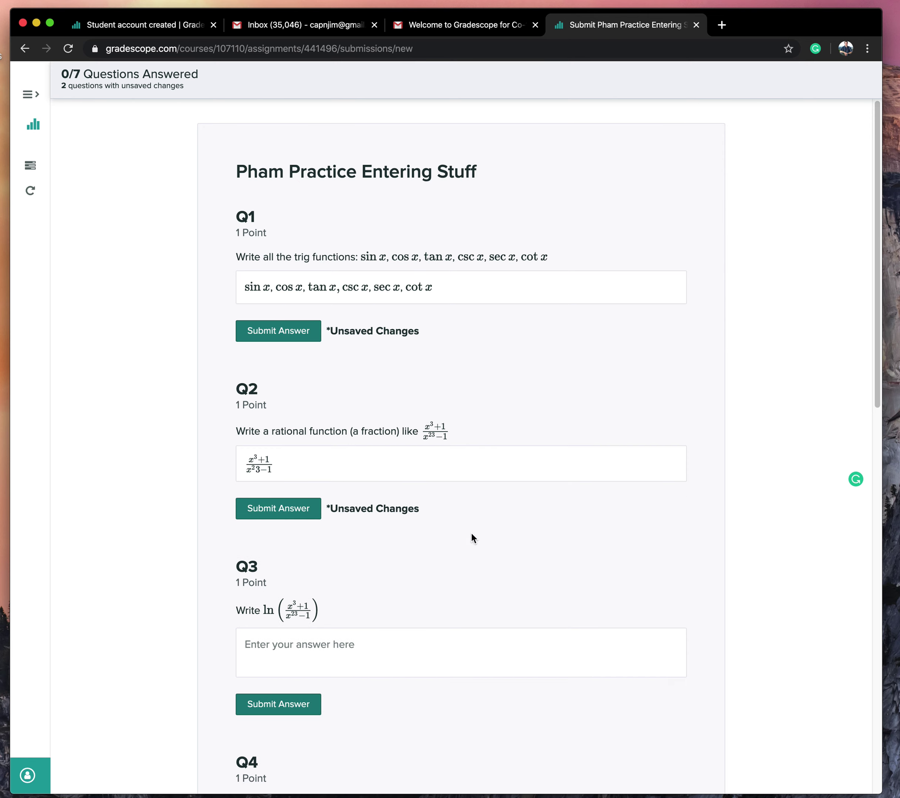
pyautogui.click(250, 471)
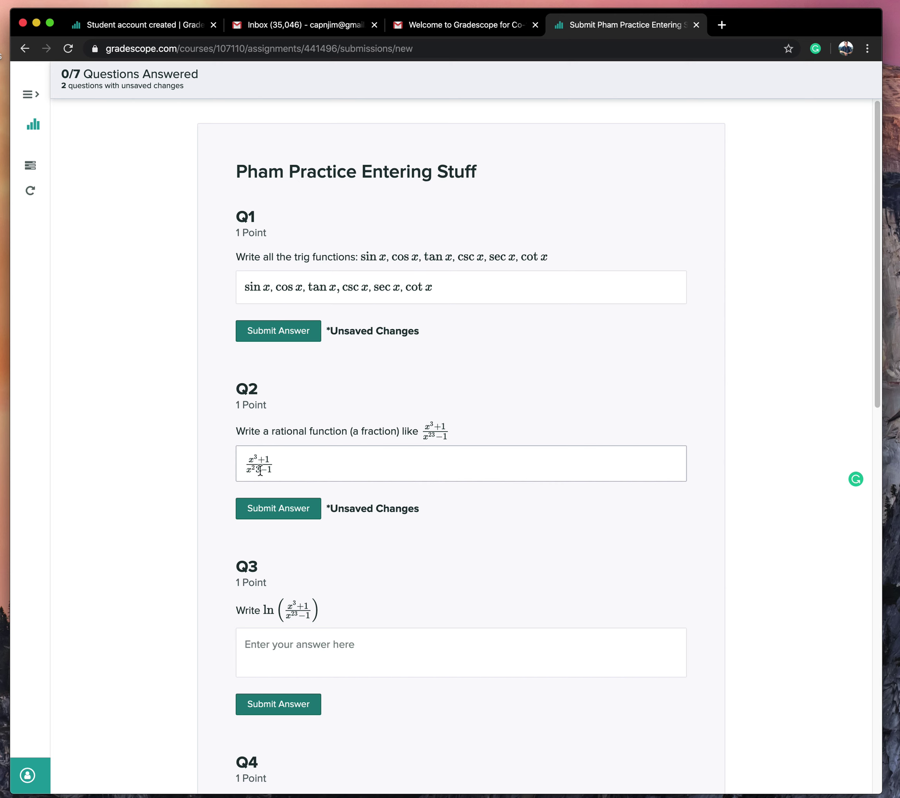
pyautogui.click(273, 519)
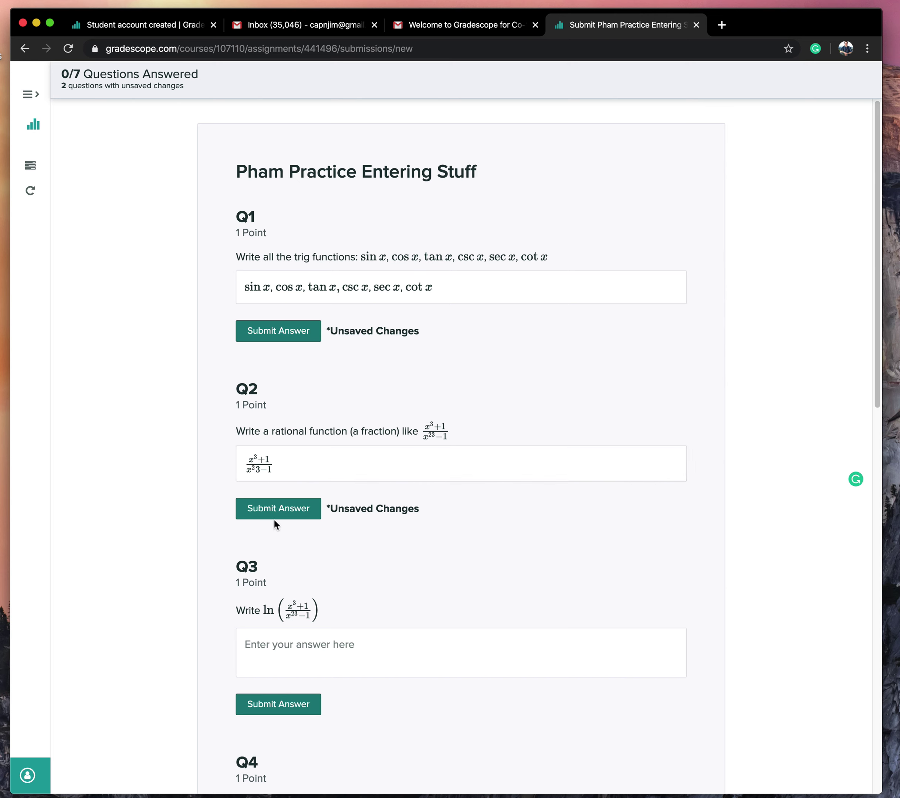
# - Group the exponent as x^{23} and re-render the Q2 fraction
pyautogui.click(295, 477)
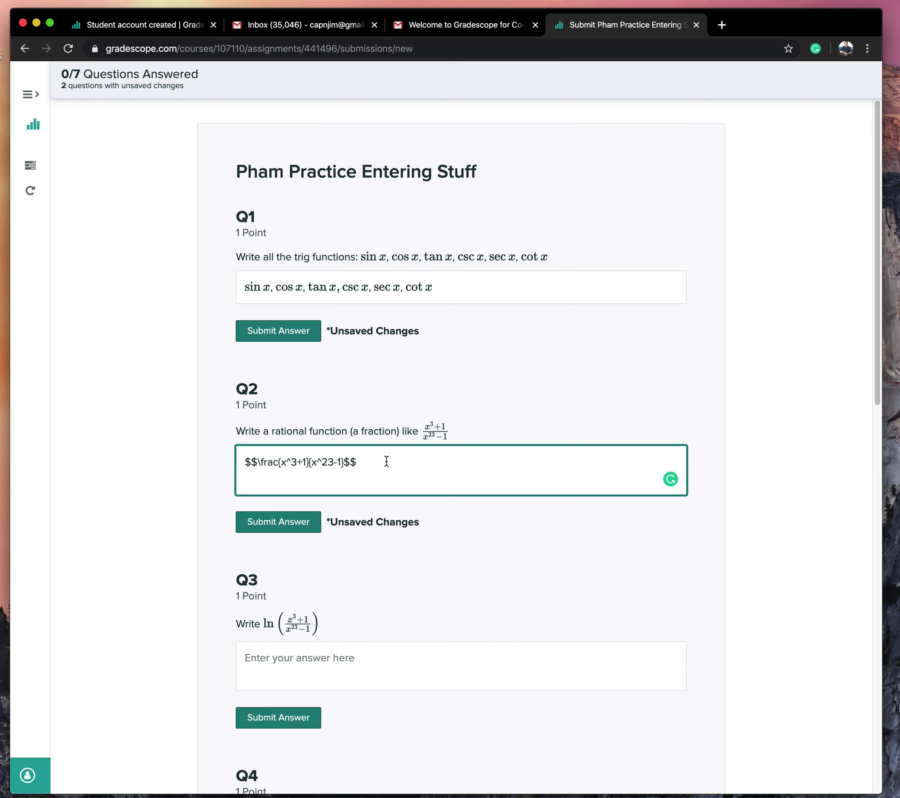
pyautogui.write('}')
pyautogui.press('Left')
pyautogui.press('Left')
pyautogui.write('{')
pyautogui.click(535, 518)
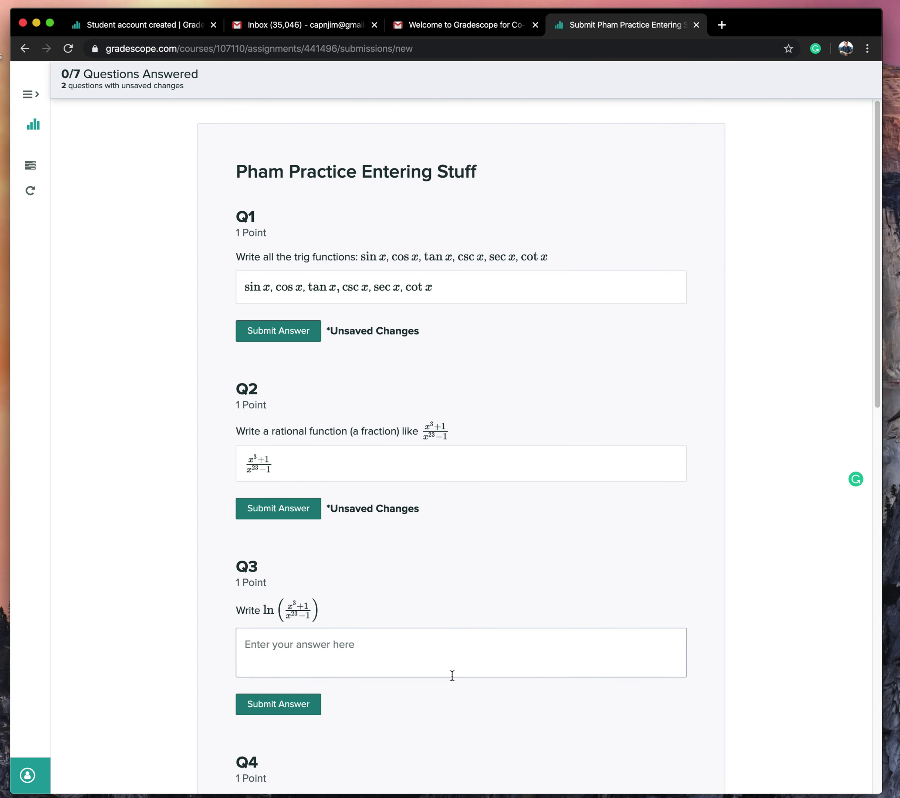
# - Enter \ln wrapped in $$ delimiters in the Q3 answer and check its rendering
pyautogui.scroll(-4, 447, 630)
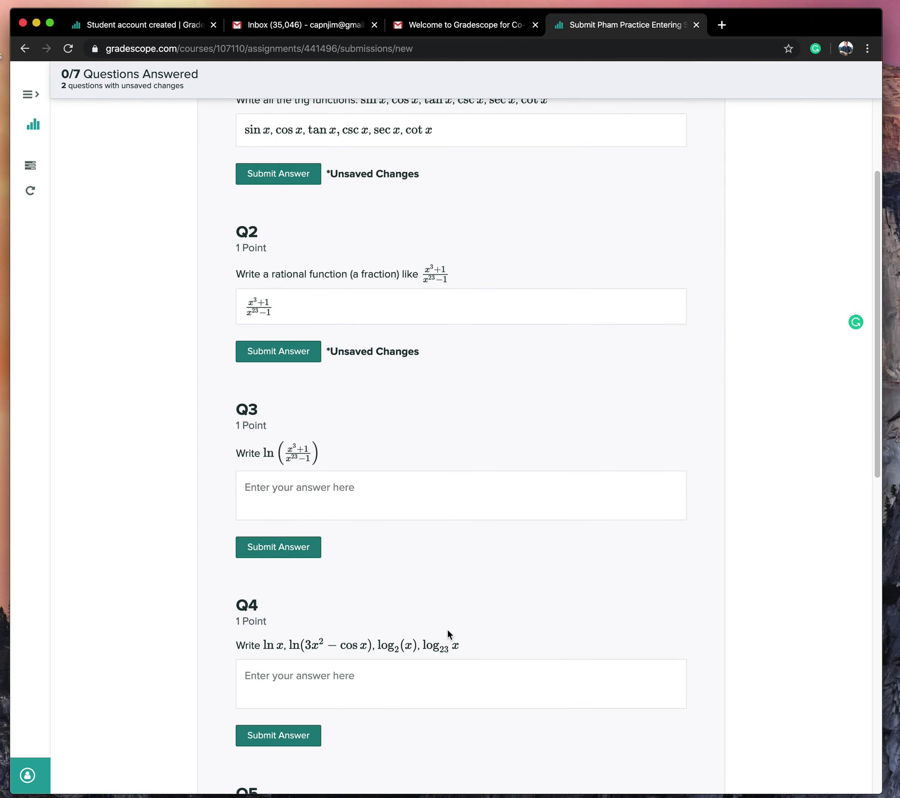
pyautogui.click(384, 487)
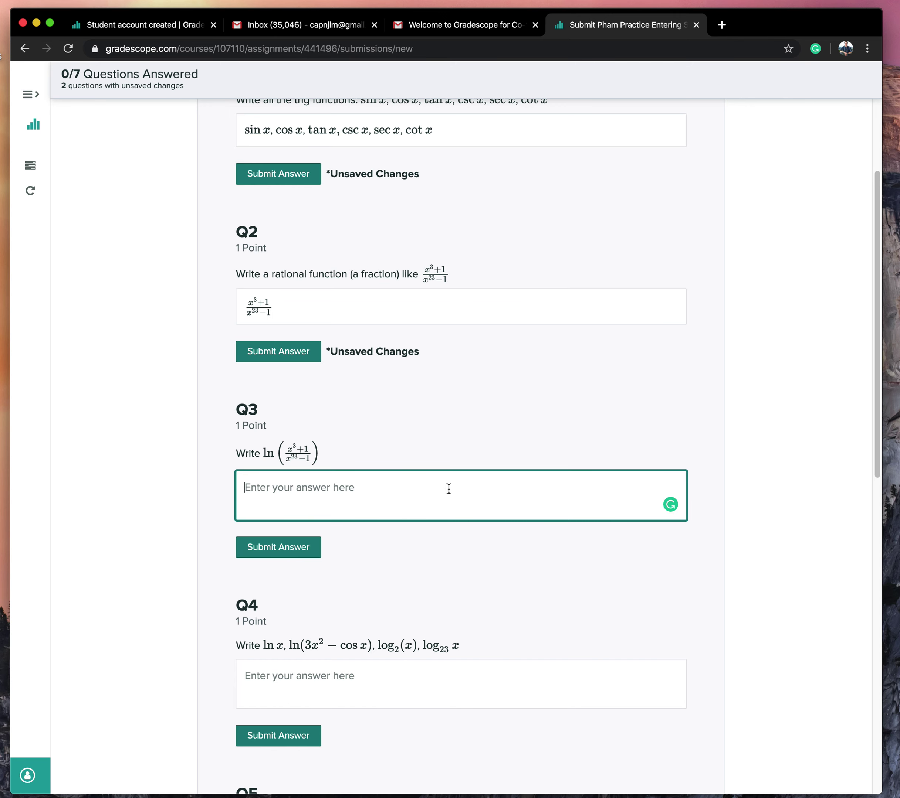
pyautogui.write('\\ln')
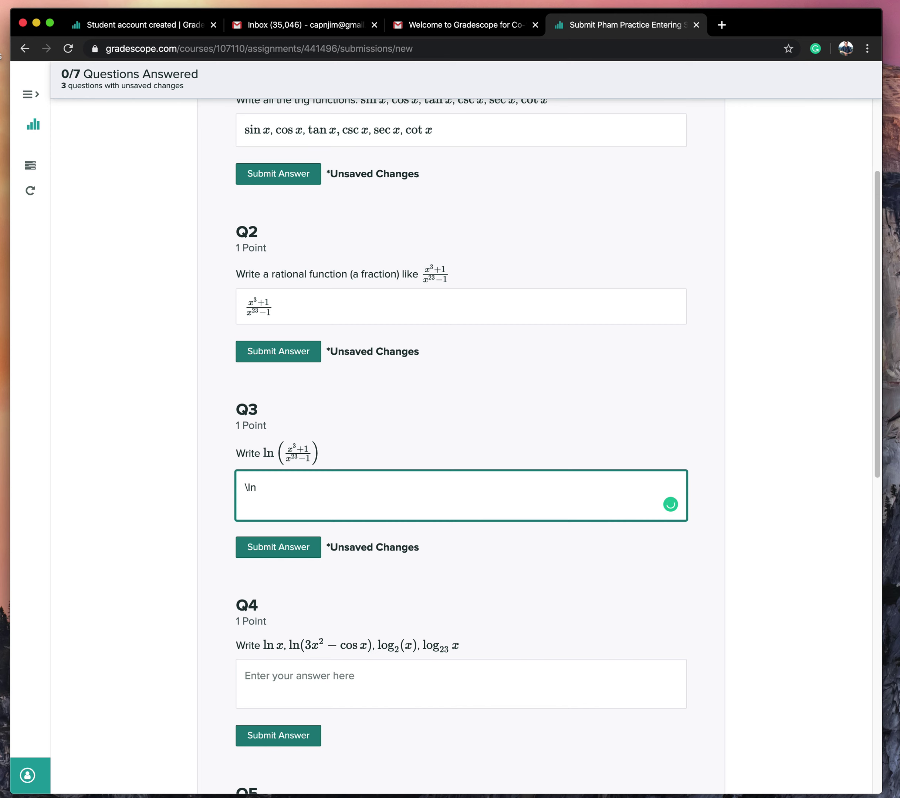
pyautogui.click(524, 581)
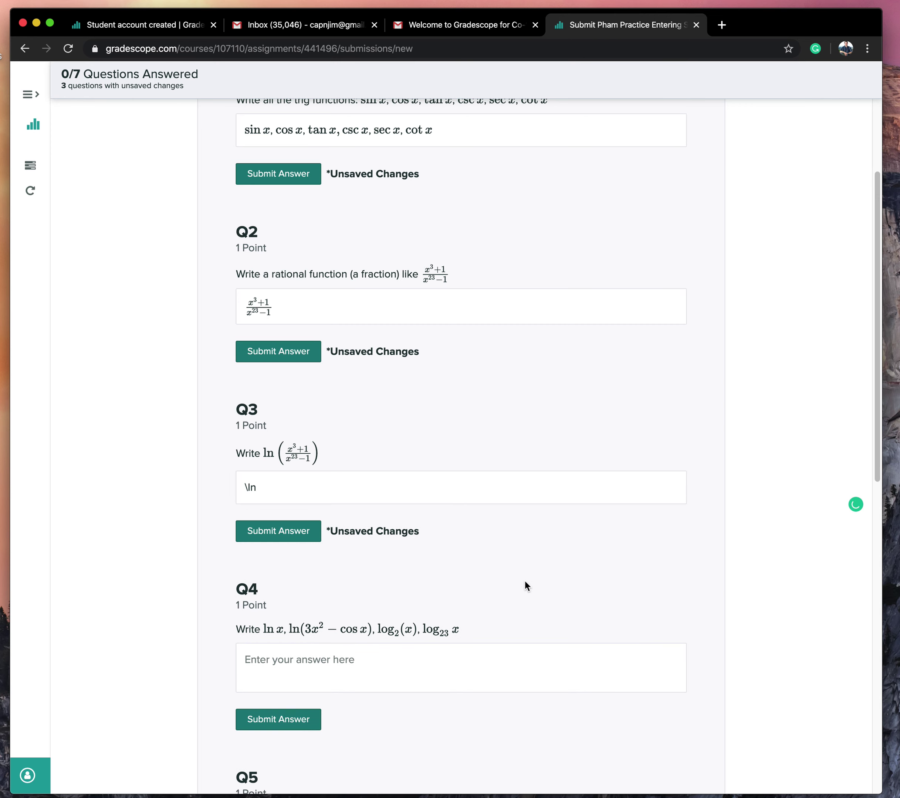
pyautogui.click(250, 487)
pyautogui.write('$$')
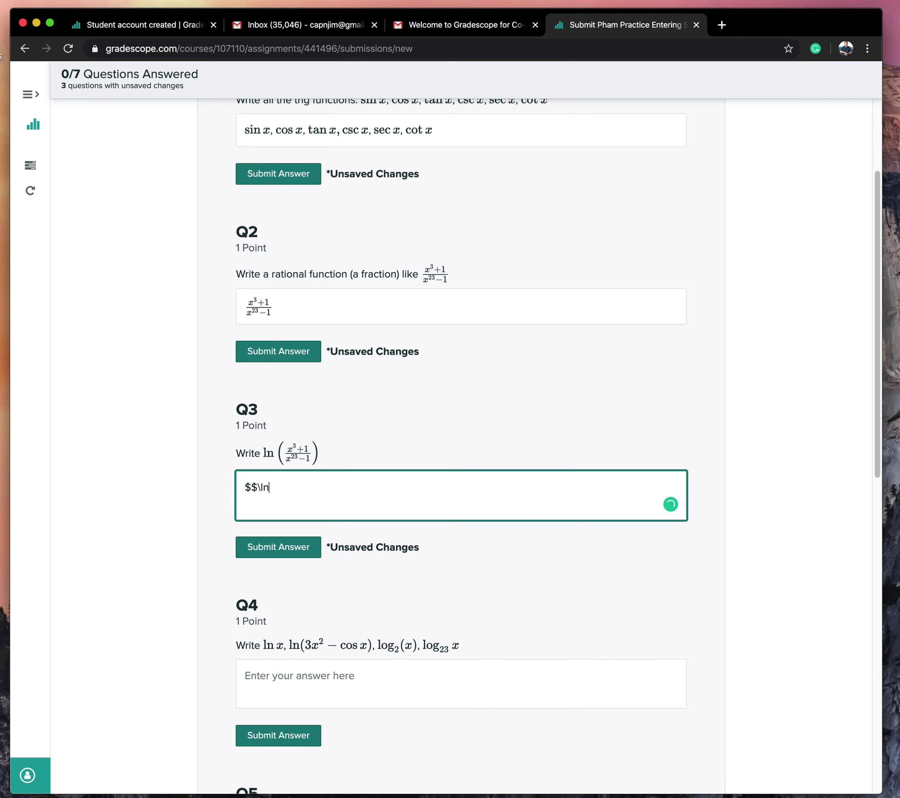
pyautogui.write('$$')
pyautogui.click(466, 569)
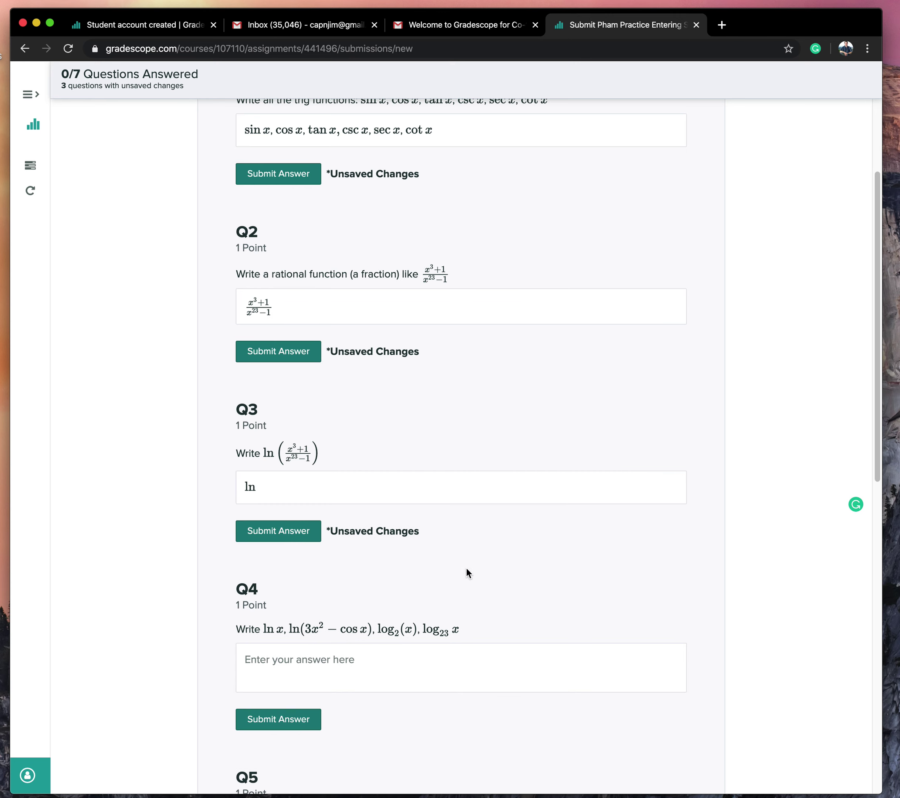
pyautogui.click(269, 484)
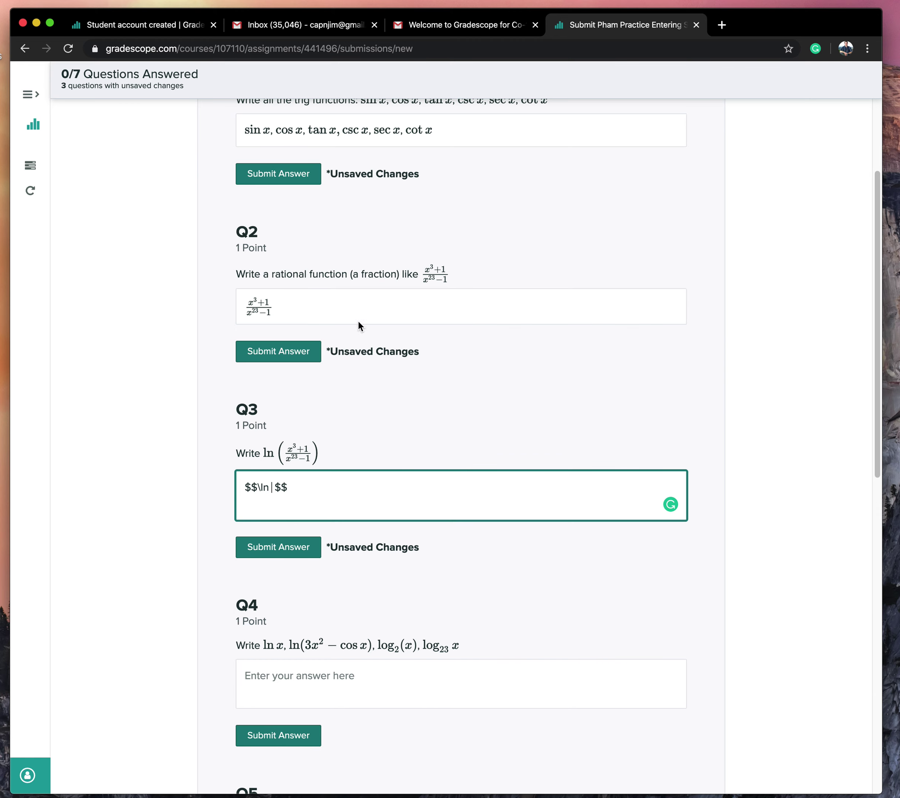
# - Copy \frac{x^3+1}{x^{23}-1} from Q2 and paste it after \ln in Q3
pyautogui.click(355, 307)
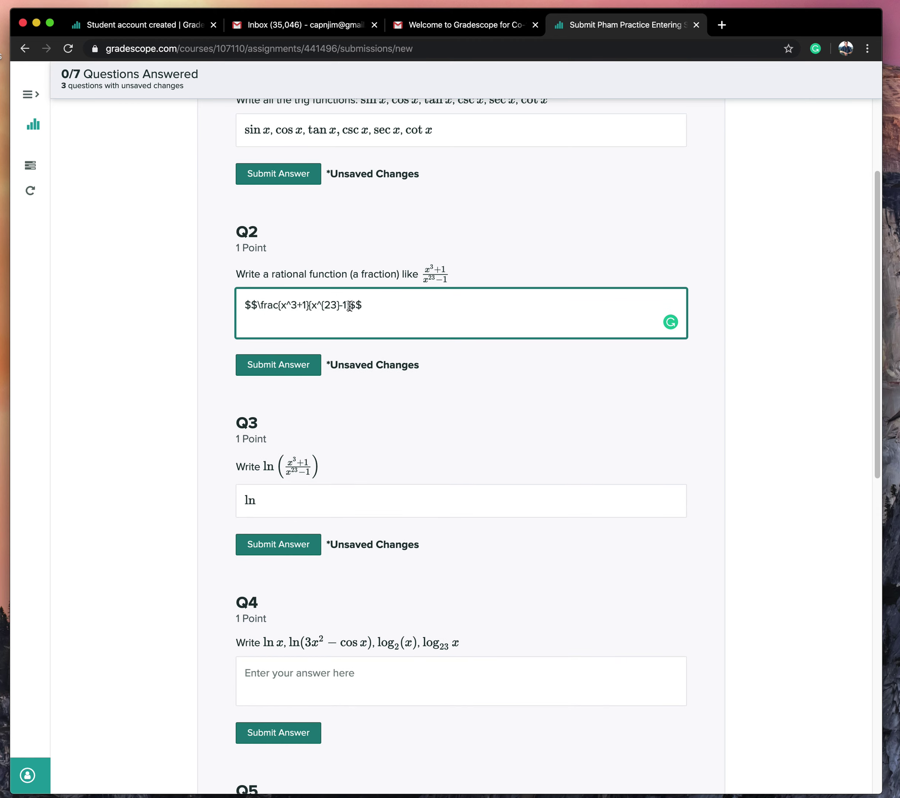
pyautogui.moveTo(348, 307); pyautogui.dragTo(257, 306)
pyautogui.press('cmd+c')
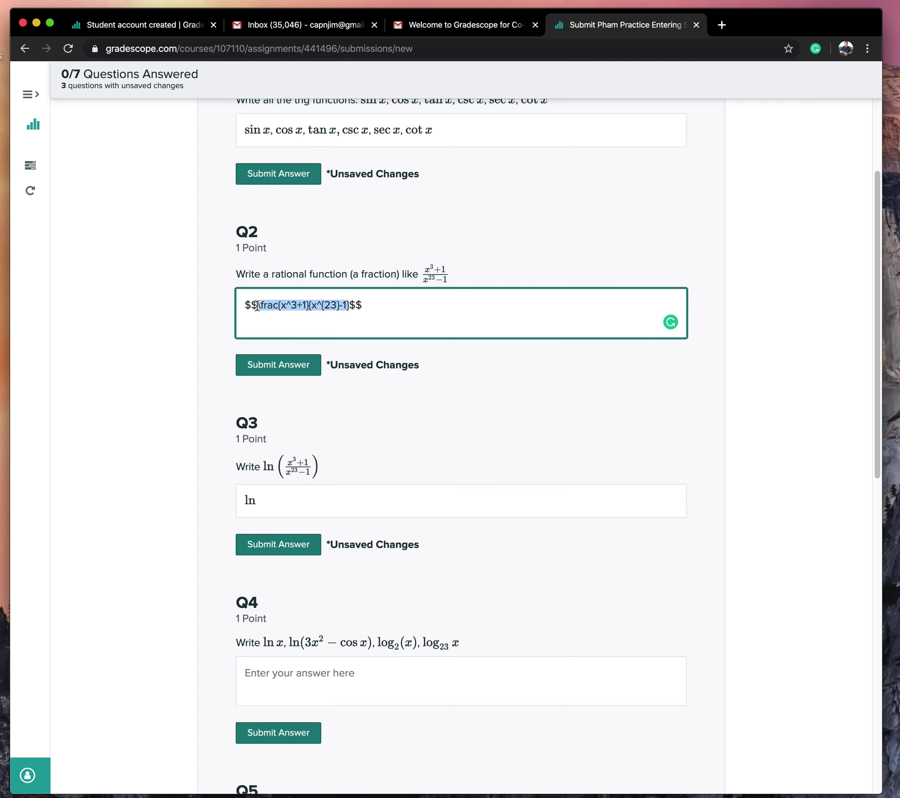
pyautogui.click(369, 488)
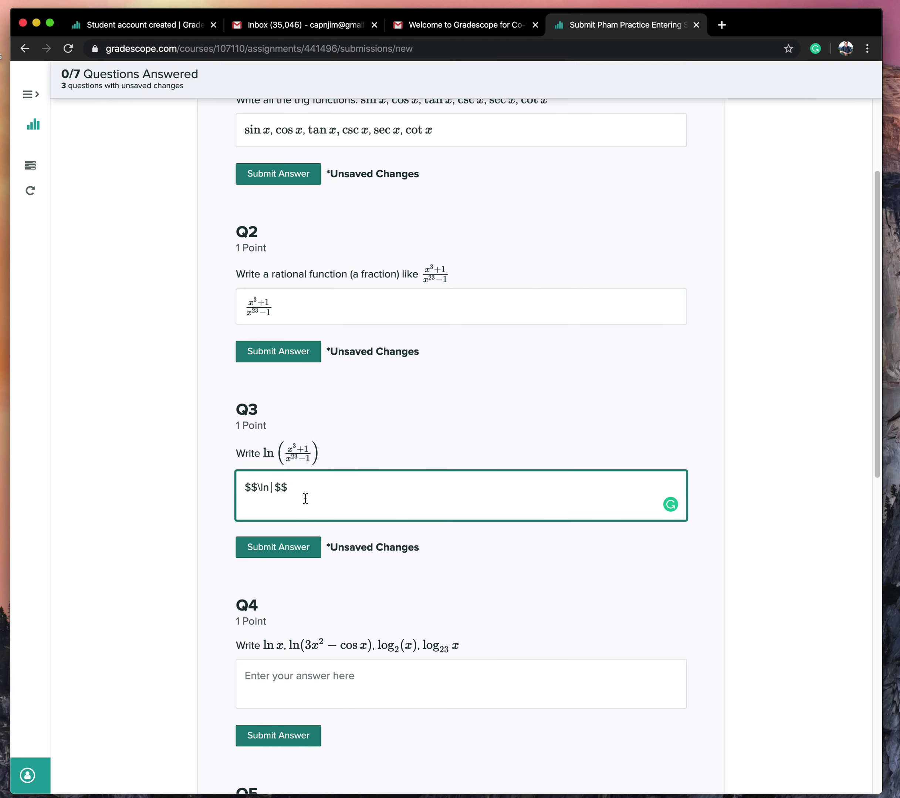
pyautogui.press('cmd+v')
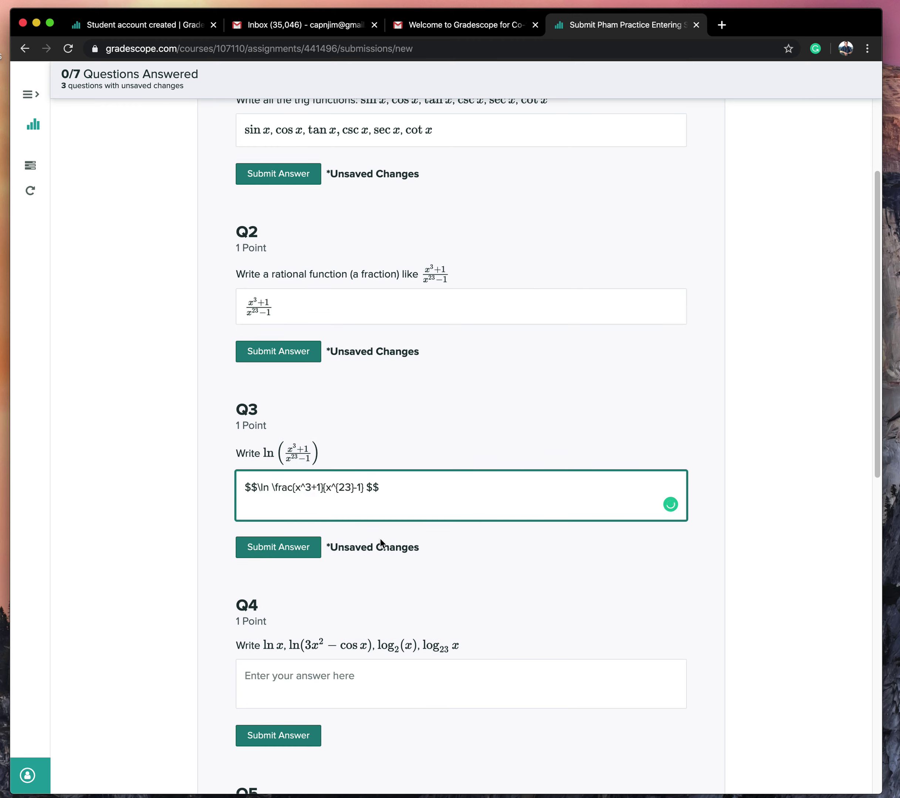
pyautogui.click(509, 584)
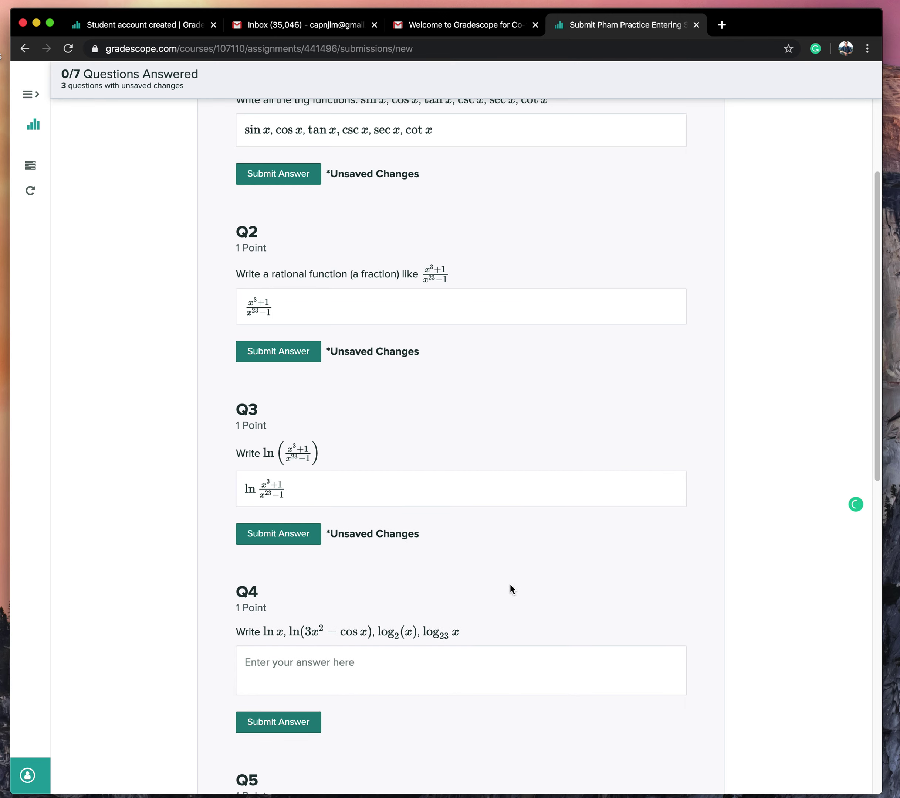
pyautogui.click(301, 495)
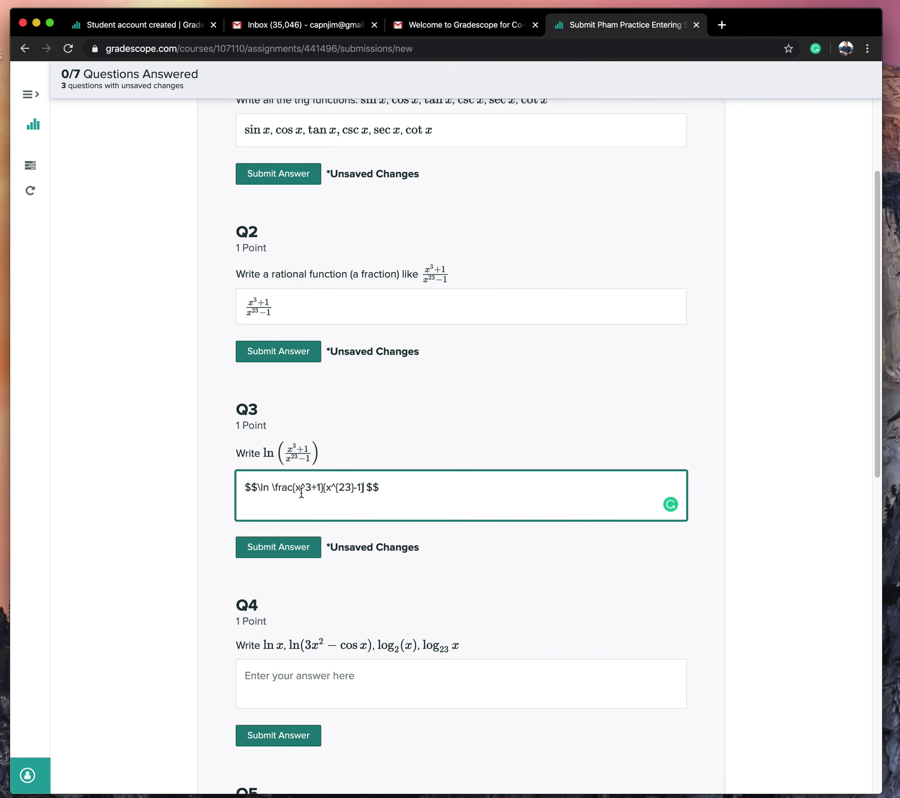
# - Enclose the Q3 fraction in parentheses and render $$\ln (\frac{x^3+1}{x^{23}-1} )$$
pyautogui.click(272, 488)
pyautogui.write('(')
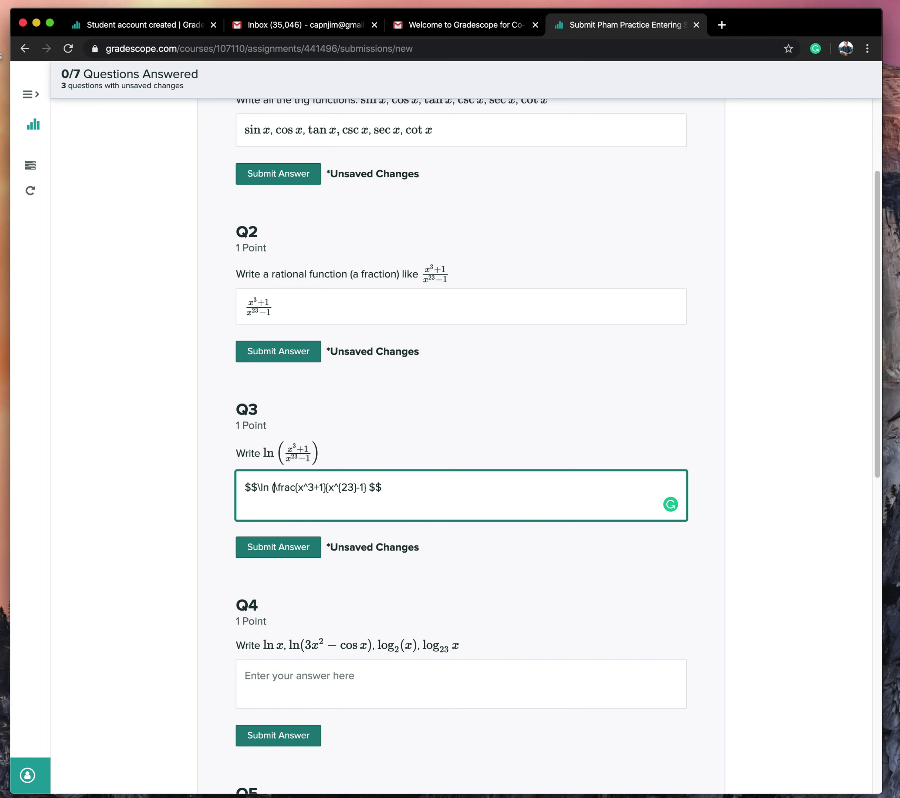
pyautogui.click(369, 490)
pyautogui.write(')')
pyautogui.click(421, 541)
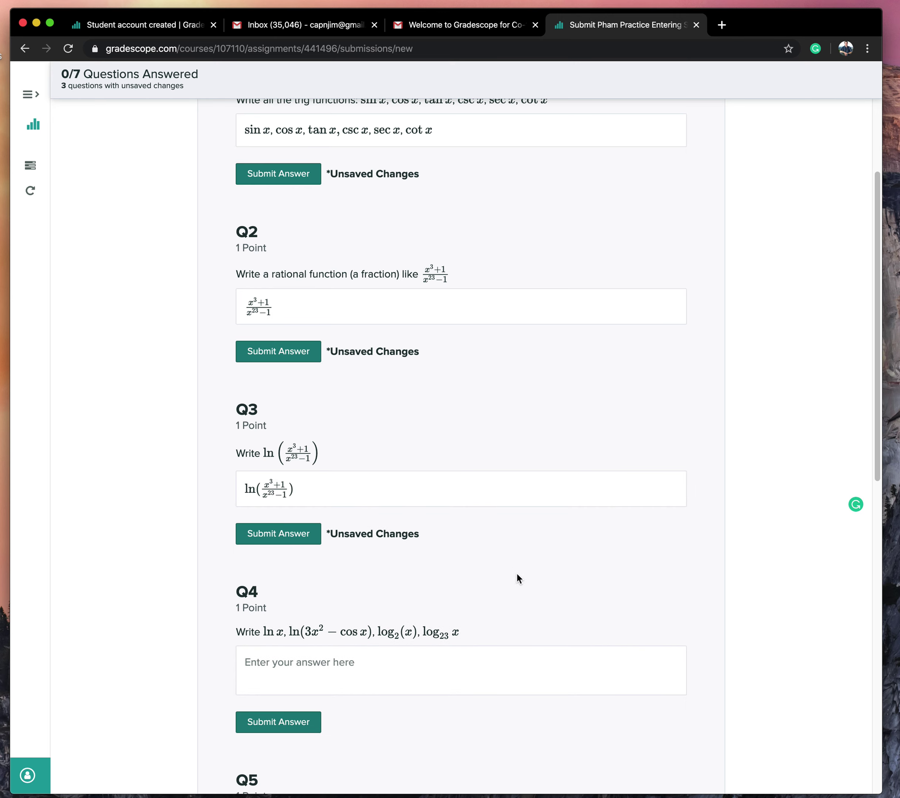
pyautogui.click(337, 484)
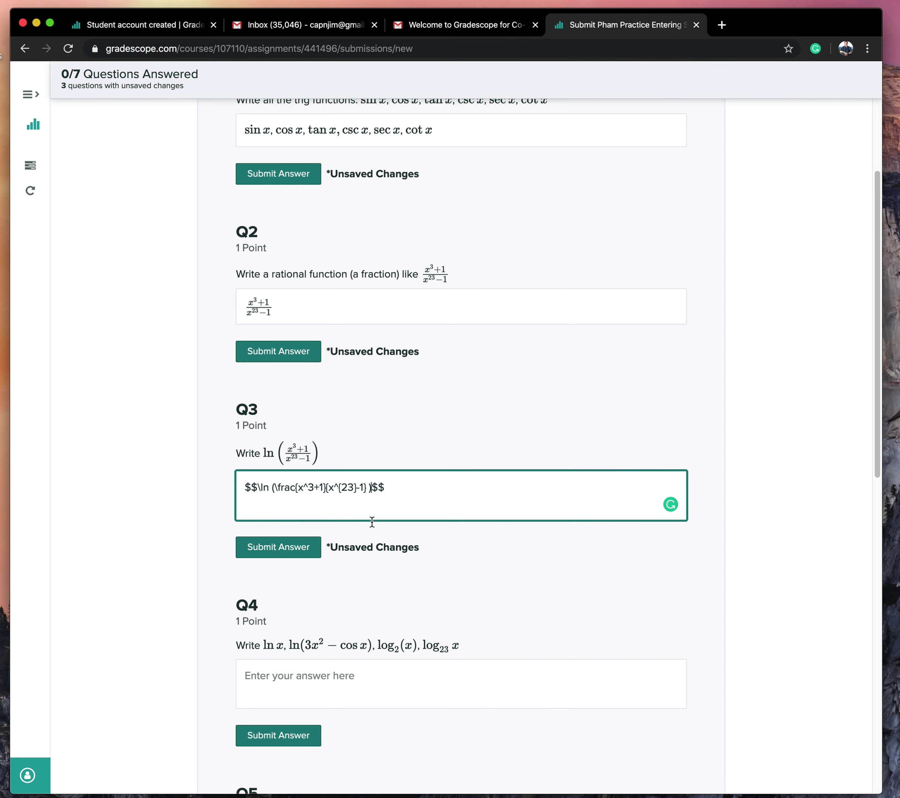
pyautogui.scroll(-5, 411, 568)
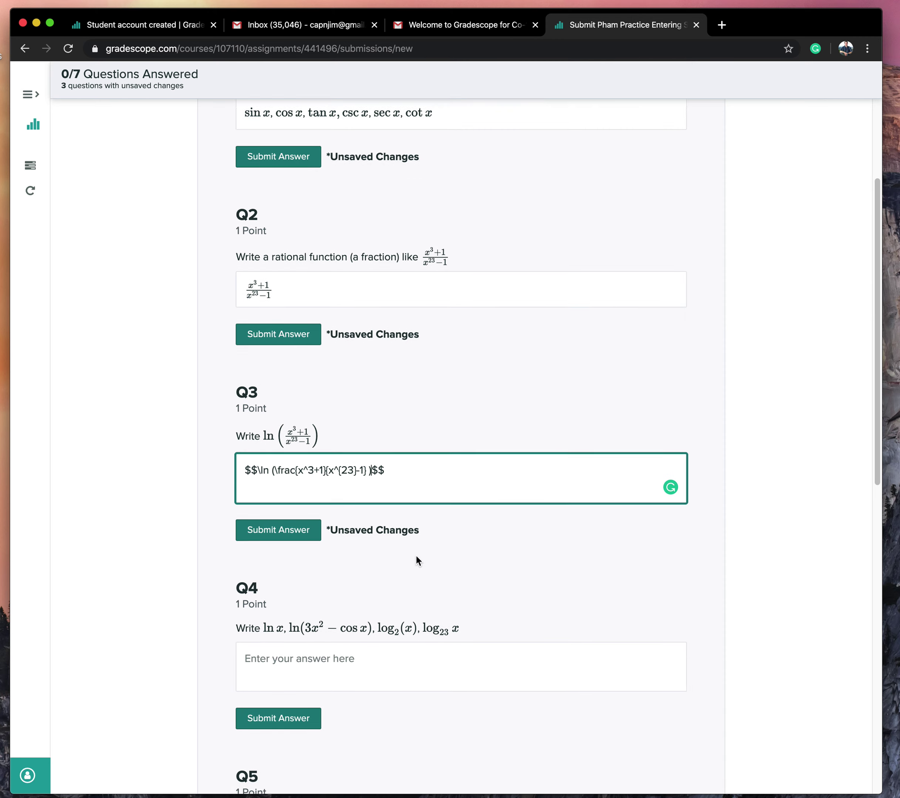
# - Type $$\ln x, \ln(3x^2-\cos x), \log_2(x), \log_{23}x$$ into Q4 and render it
pyautogui.click(396, 555)
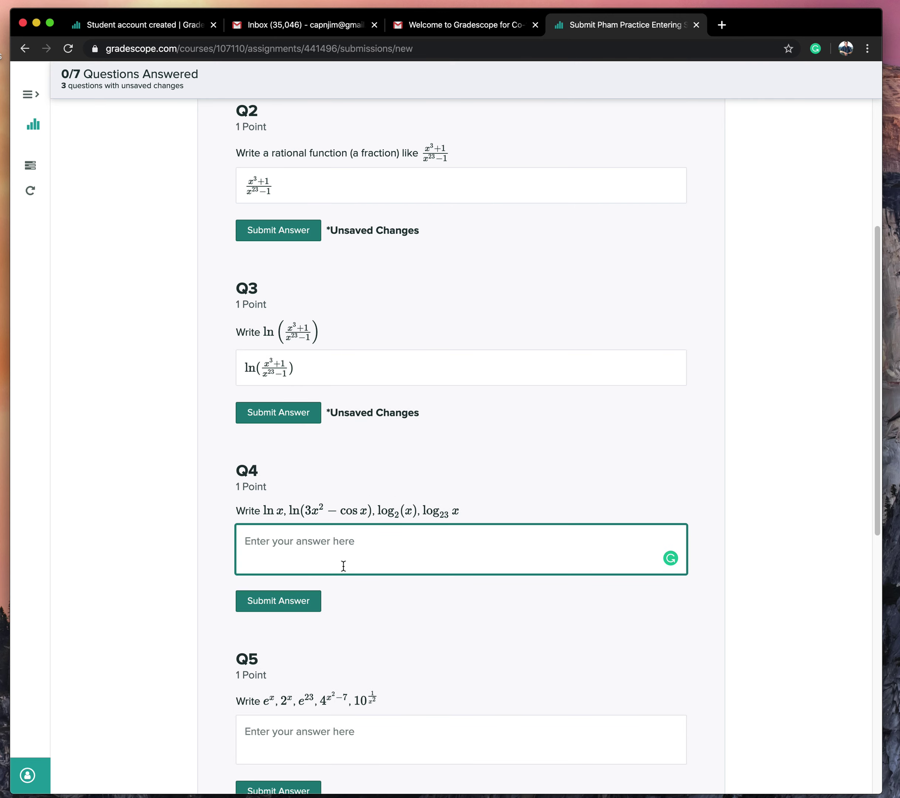
pyautogui.write('$$')
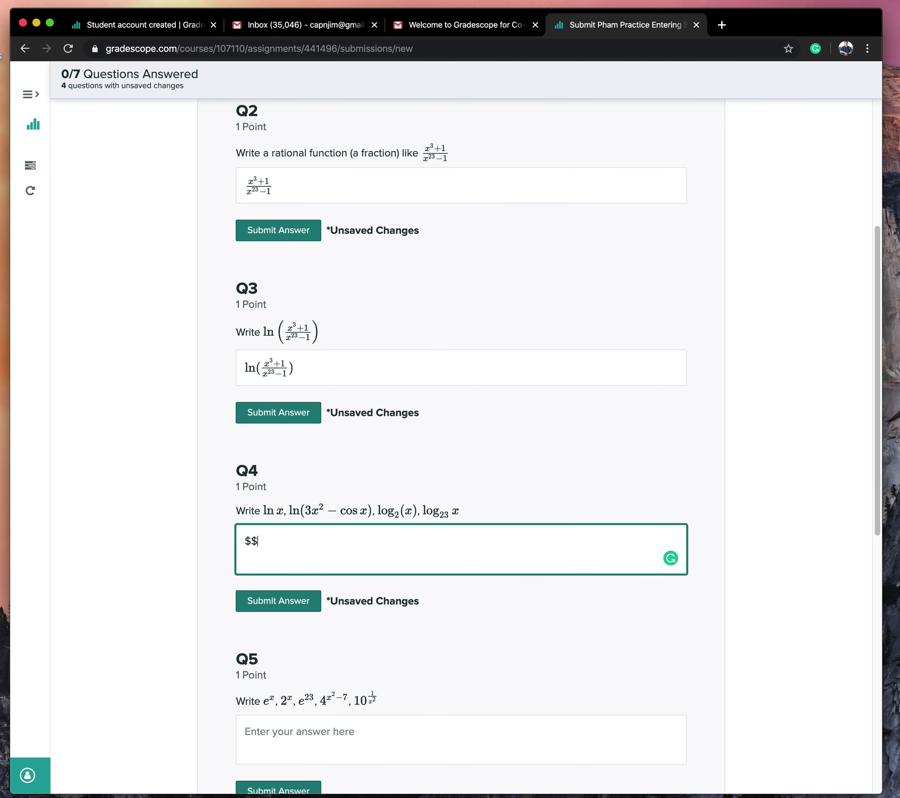
pyautogui.write('\\ln x, \\ln(3x^2-\\cos x), \\log')
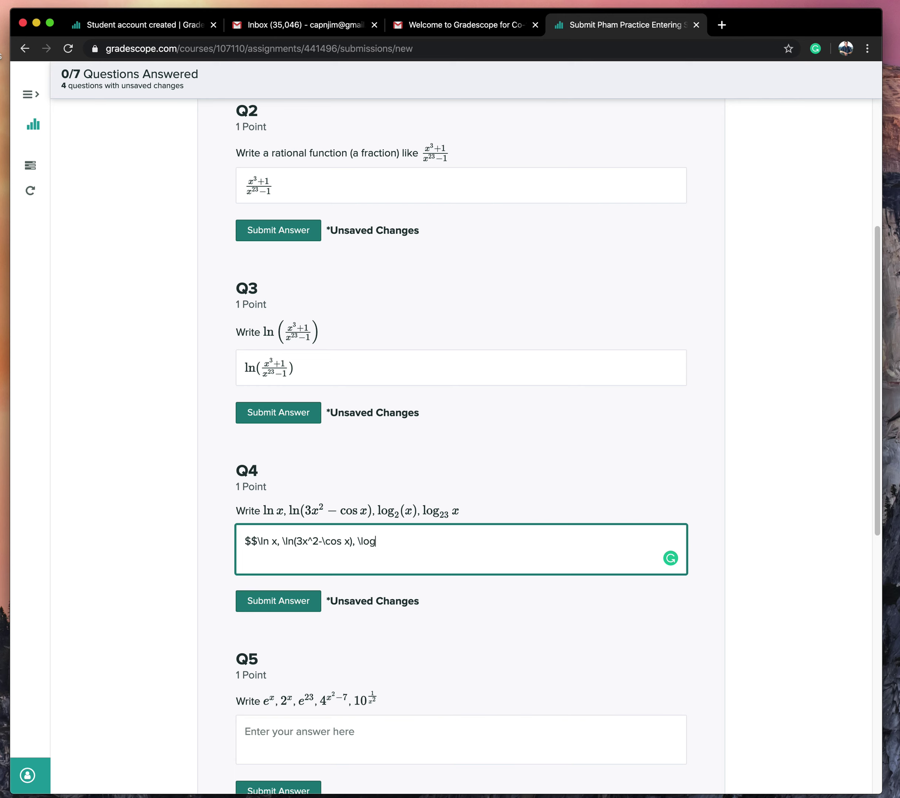
pyautogui.write('_')
pyautogui.write('2(x), \\log_{23}x$$')
pyautogui.click(543, 671)
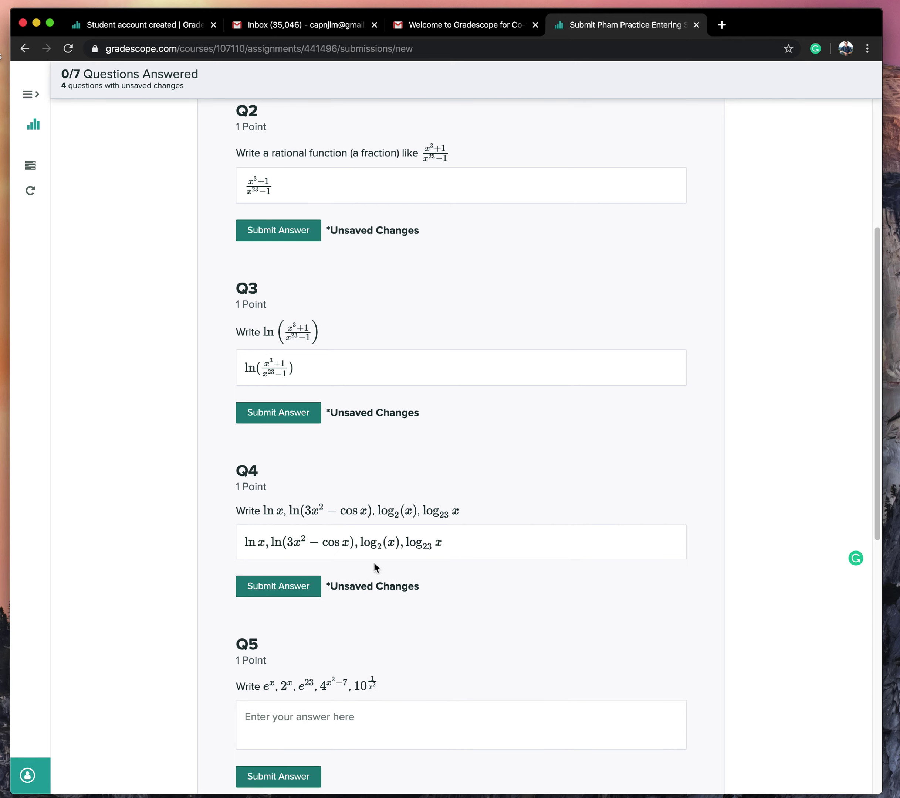
# - Enter $$e^x, 2^x, e^{23}, 4^{x^2-7}, 10^{1/x^2}$$ in Q5 and preview it
pyautogui.scroll(-7, 544, 621)
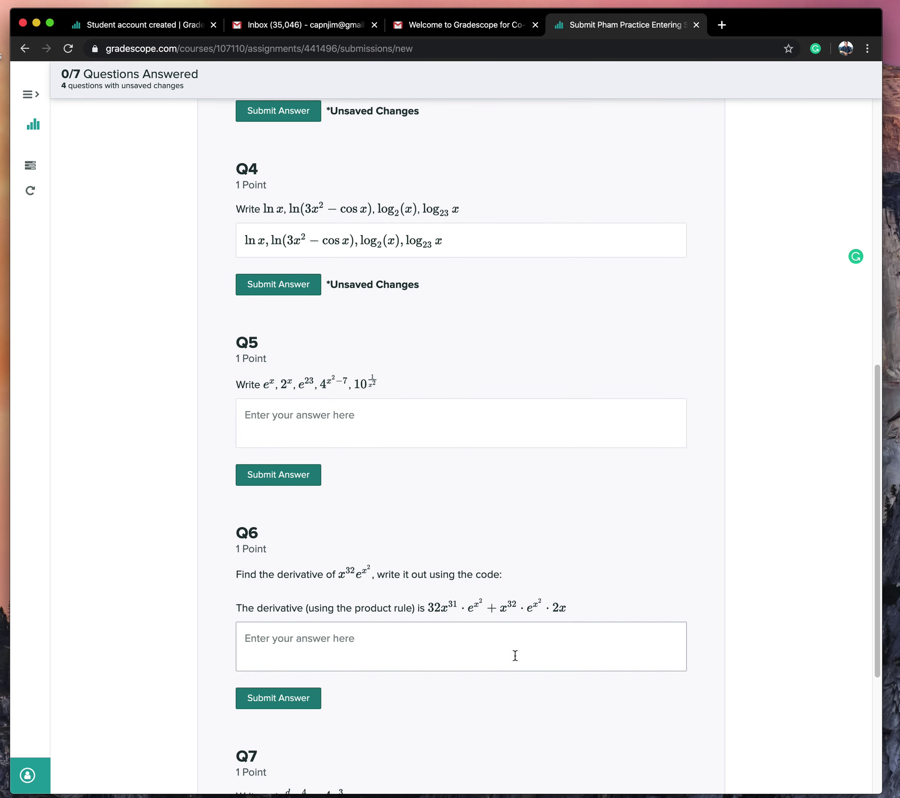
pyautogui.click(376, 434)
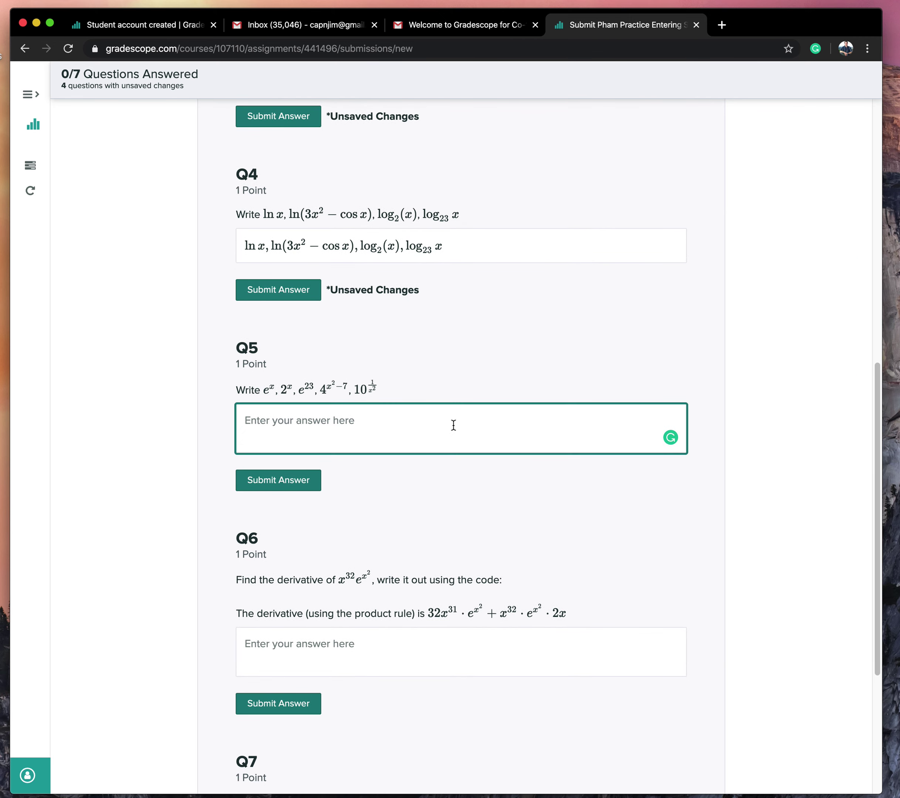
pyautogui.write('$$e^')
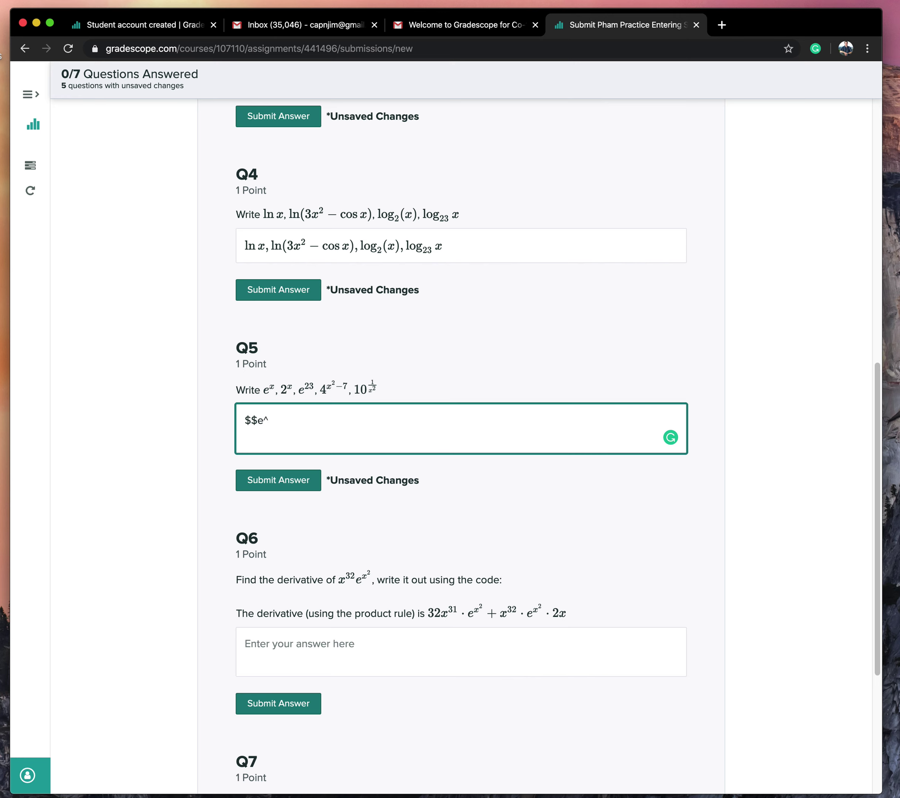
pyautogui.write('x, 2^x, e^{23}, 4^{x^2-7},10')
pyautogui.press('BackSpace')
pyautogui.press('BackSpace')
pyautogui.press('BackSpace')
pyautogui.write(', 10^{')
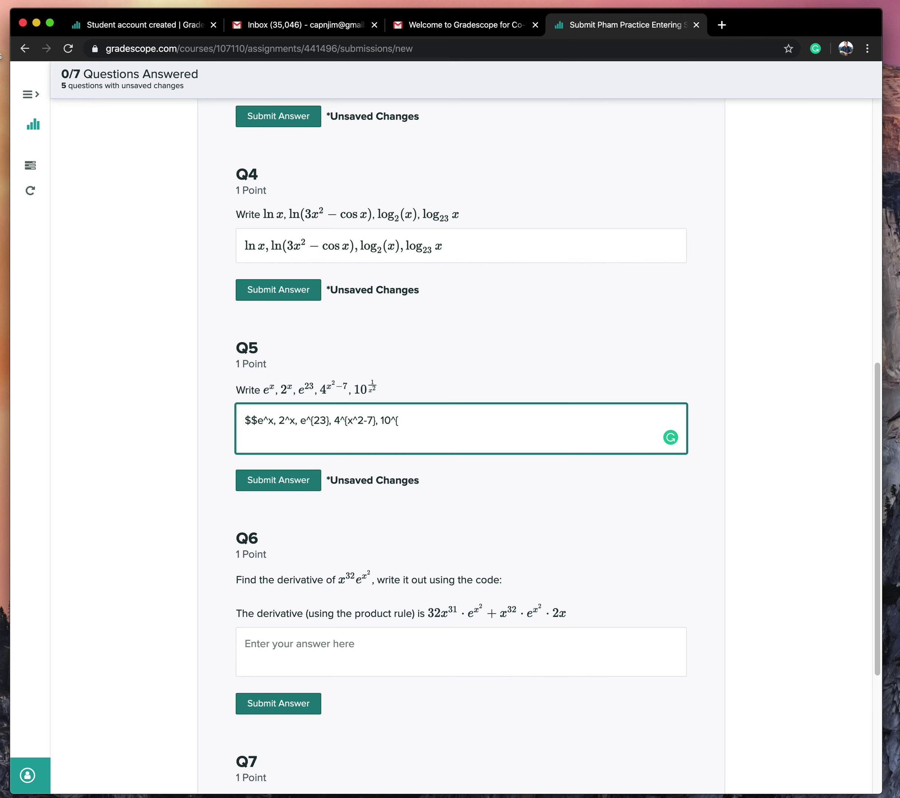
pyautogui.write('1/x^2}$$')
pyautogui.click(487, 561)
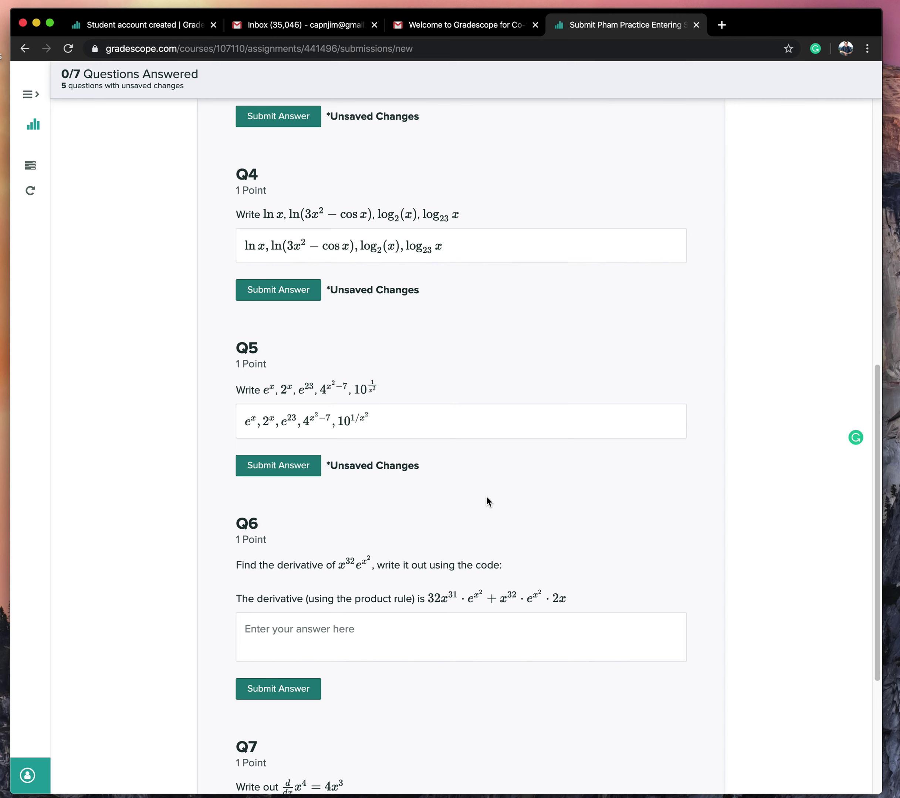
# - Replace the 1/x^2 exponent with \frac{1}{x^2} and re-render Q5
pyautogui.click(371, 420)
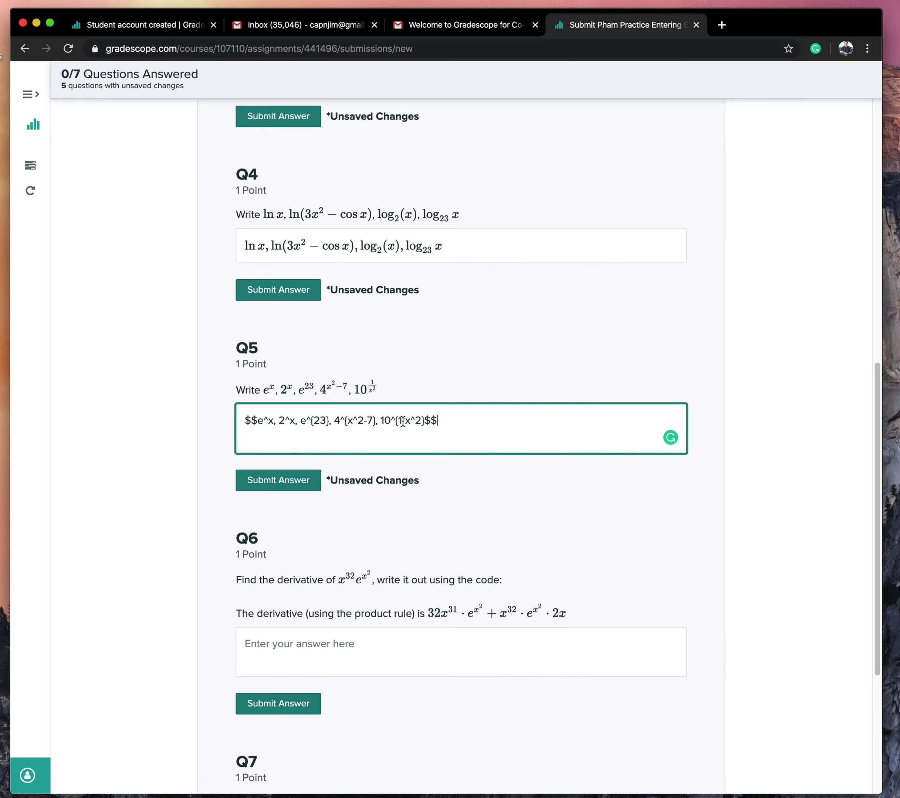
pyautogui.click(420, 420)
pyautogui.press('BackSpace')
pyautogui.press('BackSpace')
pyautogui.press('BackSpace')
pyautogui.press('BackSpace')
pyautogui.press('BackSpace')
pyautogui.write('\\frac{1}{x^2}')
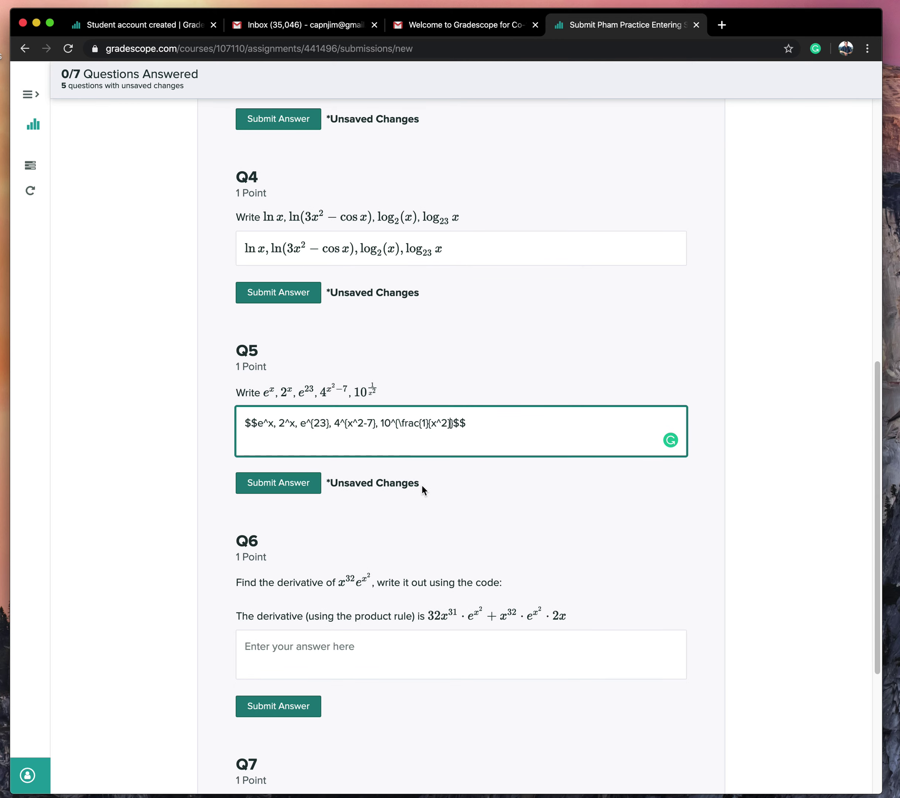
pyautogui.click(522, 510)
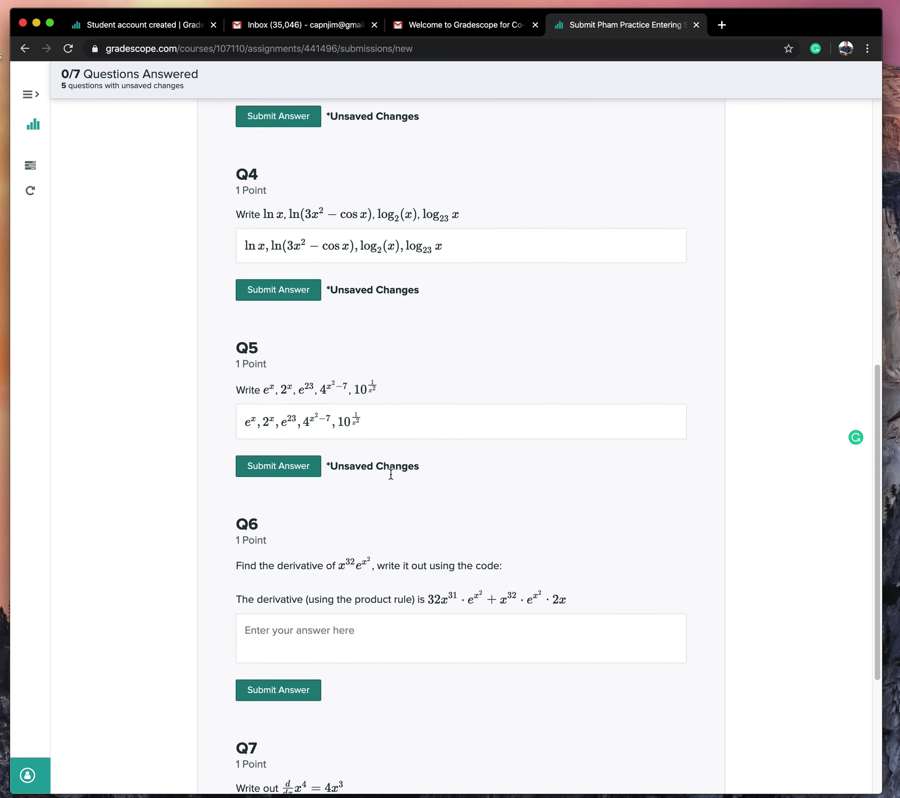
# - Start the Q6 answer with $$\frac{d}{dx}$$ and preview the derivative operator
pyautogui.scroll(-4, 391, 475)
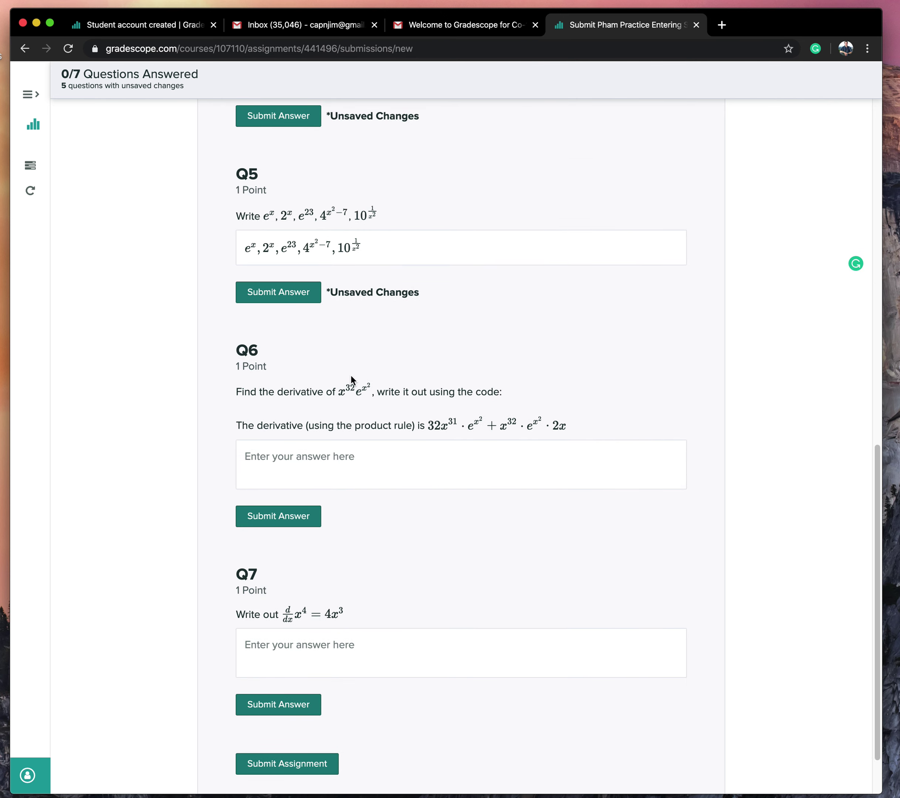
pyautogui.click(312, 463)
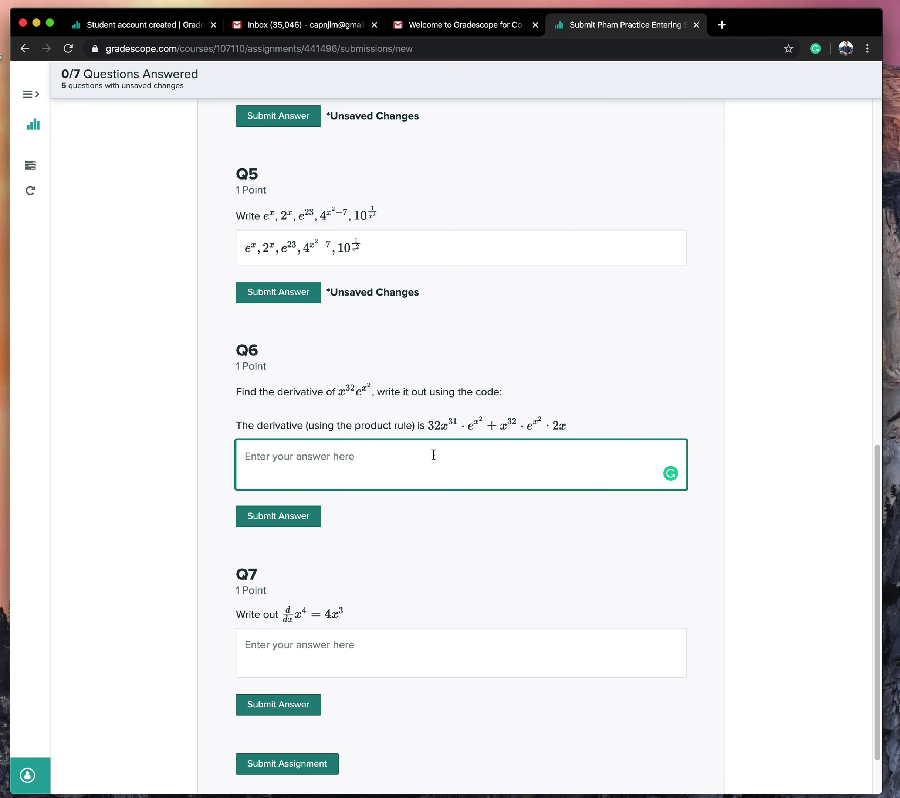
pyautogui.write('$$')
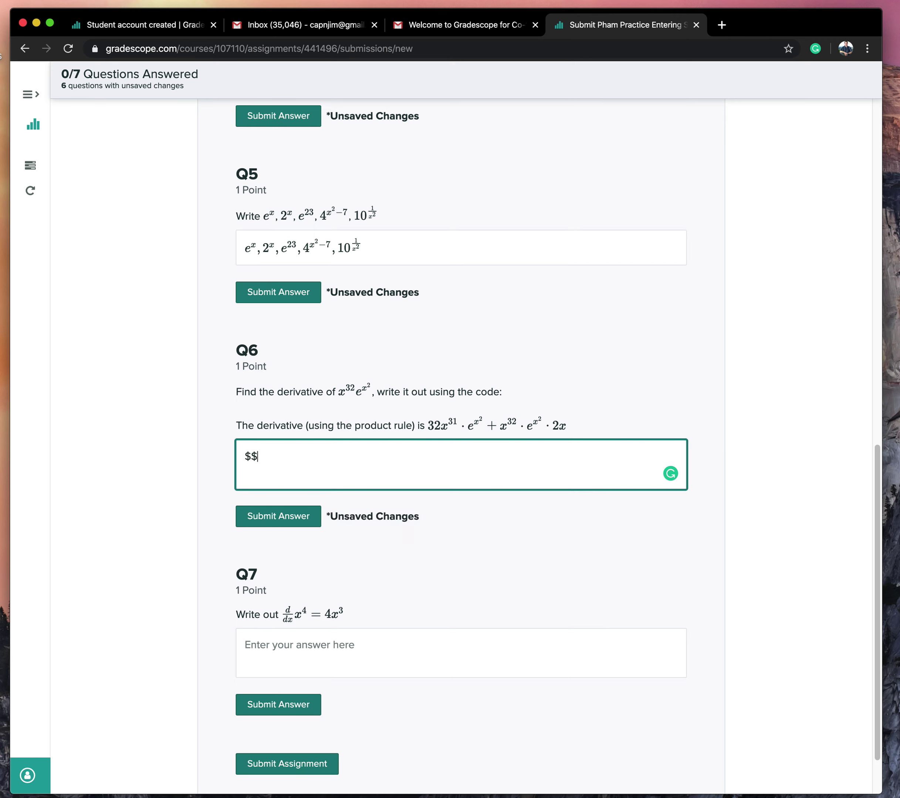
pyautogui.write('\\frac{d}{dx}$$')
pyautogui.click(524, 522)
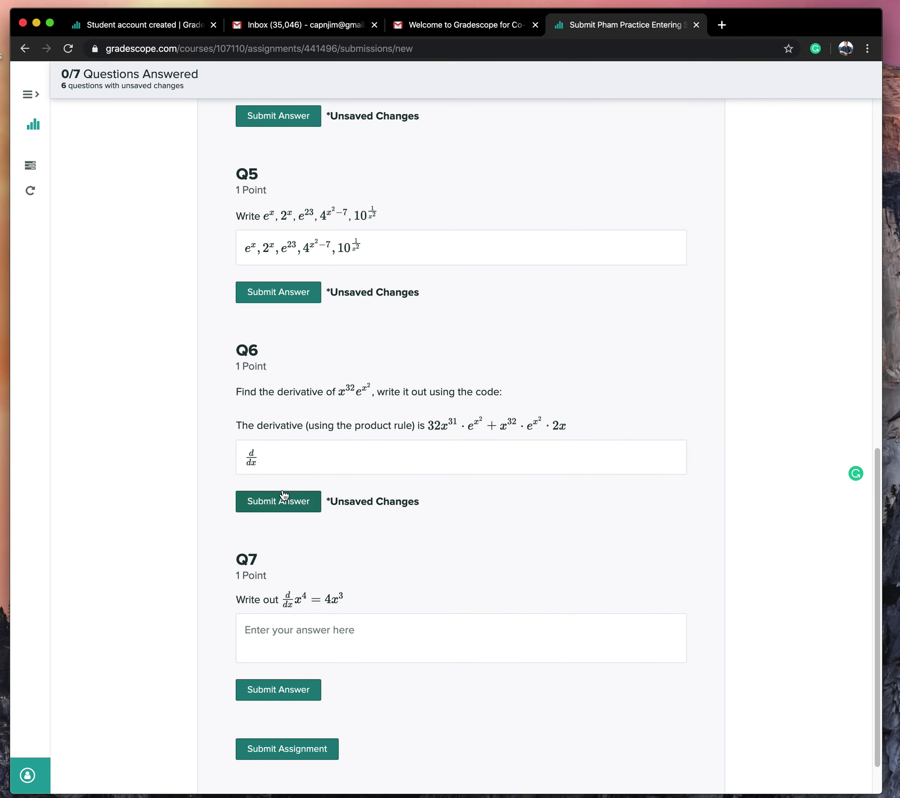
pyautogui.click(276, 463)
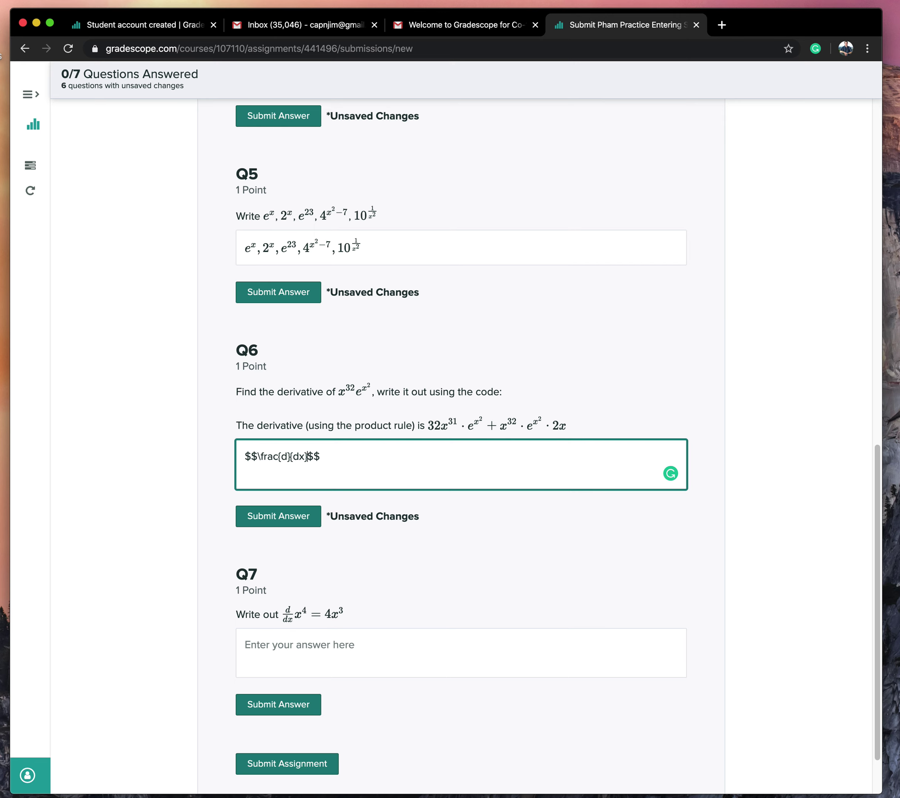
# - Type x^{32}e^{x^2} = 32x^{31}e^{x^2} + x^{32}e^{x^2}2x after d/dx in Q6
pyautogui.press('Left')
pyautogui.press('Left')
pyautogui.write('x^32e^{x^2}')
pyautogui.press('Left')
pyautogui.press('Left')
pyautogui.press('Left')
pyautogui.press('Left')
pyautogui.press('Left')
pyautogui.write('}')
pyautogui.write('{')
pyautogui.write('} = ')
pyautogui.write('3')
pyautogui.write('2')
pyautogui.write('x^{31')
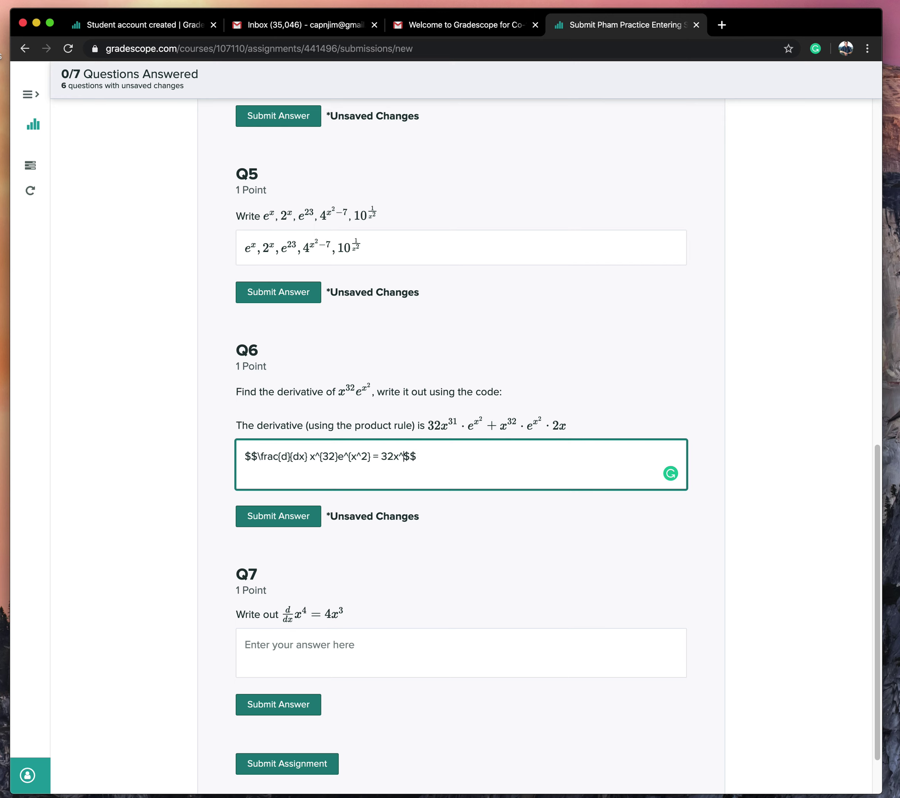
pyautogui.write('}e^{x^2} + x^{32}')
pyautogui.write('e^{x^2')
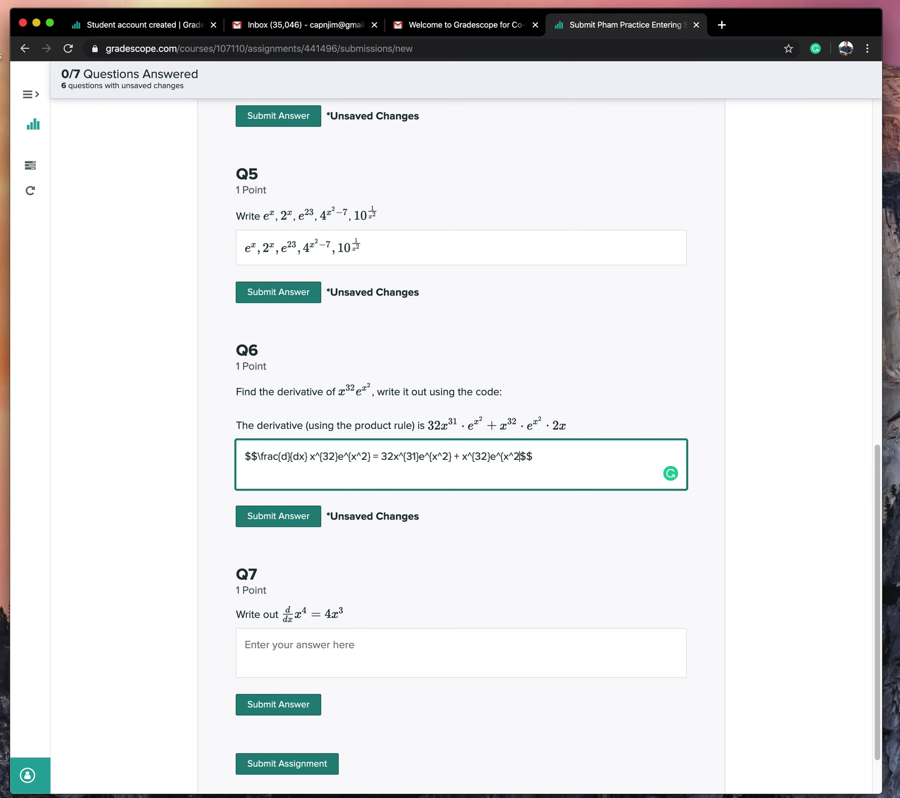
pyautogui.write('}2x')
# - Insert \cdot before each e^{x^2} and before 2x in Q6, then render it
pyautogui.click(588, 538)
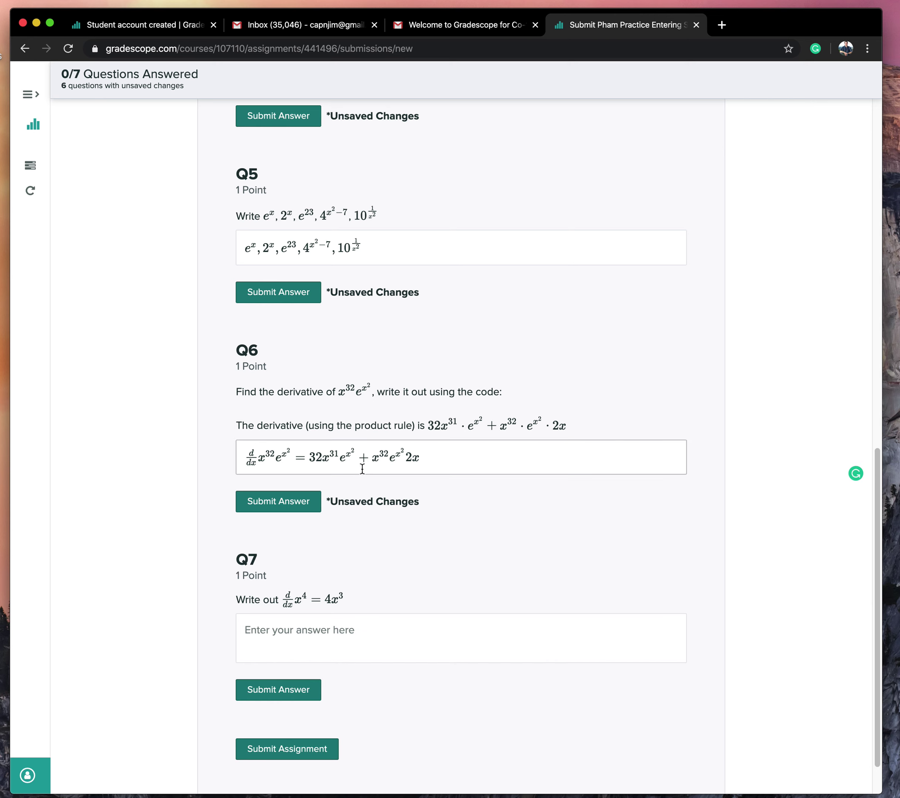
pyautogui.click(339, 464)
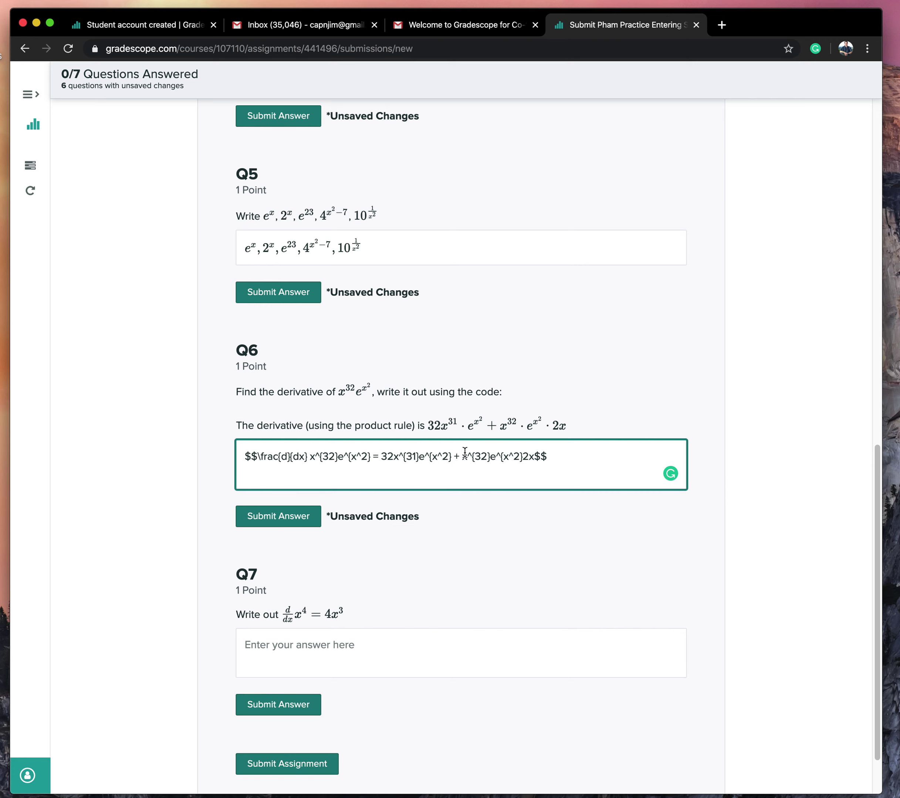
pyautogui.write('\\cdot')
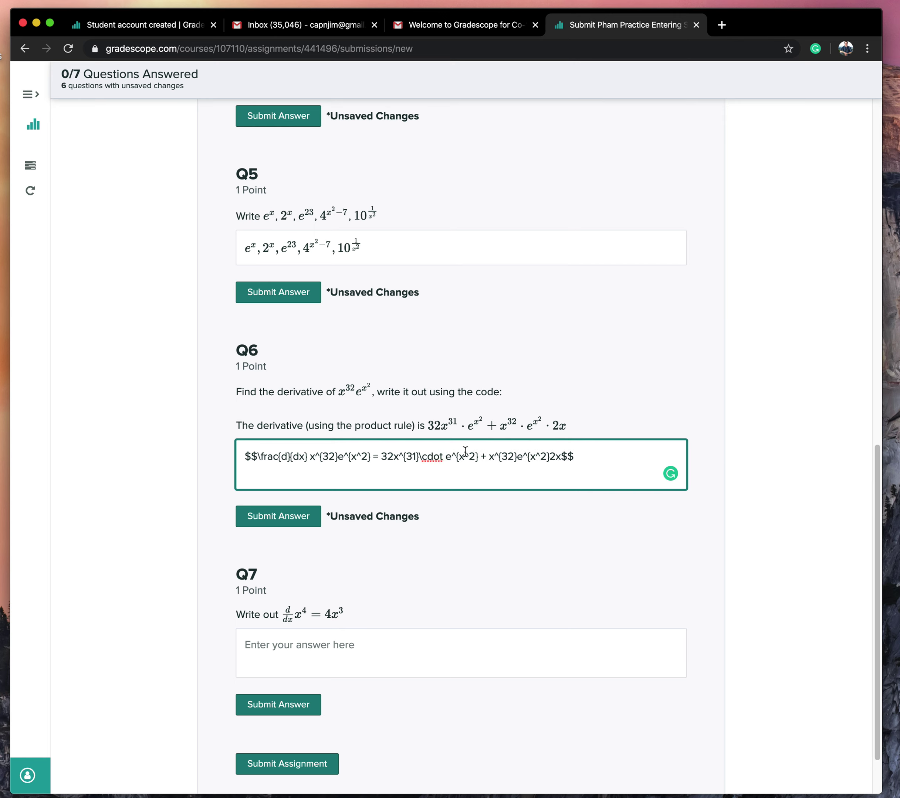
pyautogui.click(518, 459)
pyautogui.write('\\cdot')
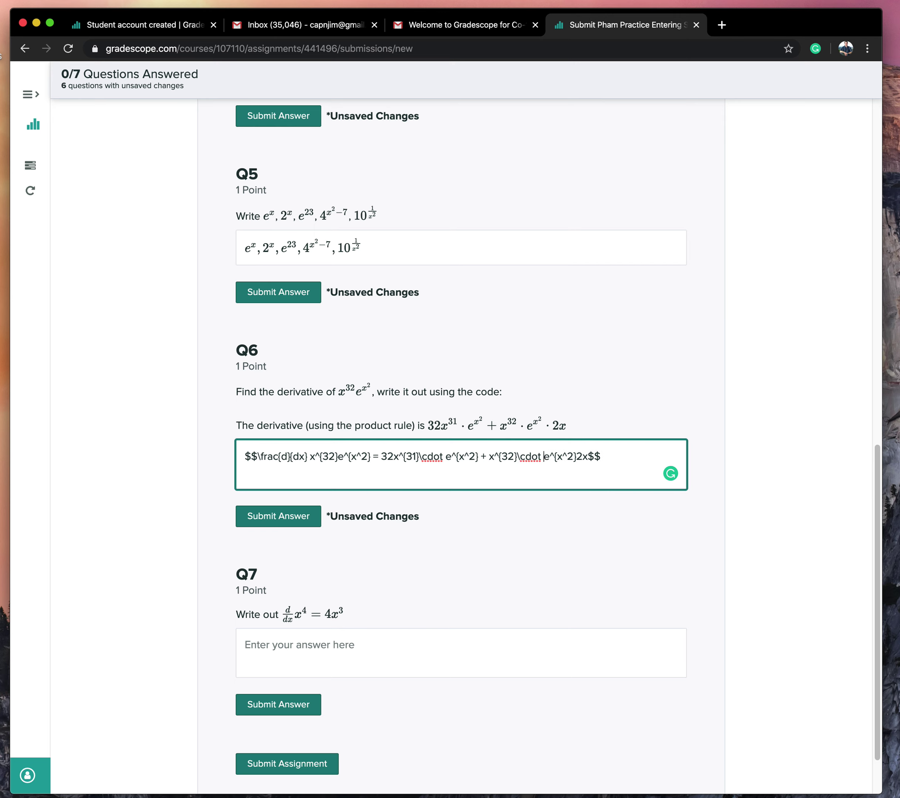
pyautogui.press('BackSpace')
pyautogui.click(575, 458)
pyautogui.click(619, 580)
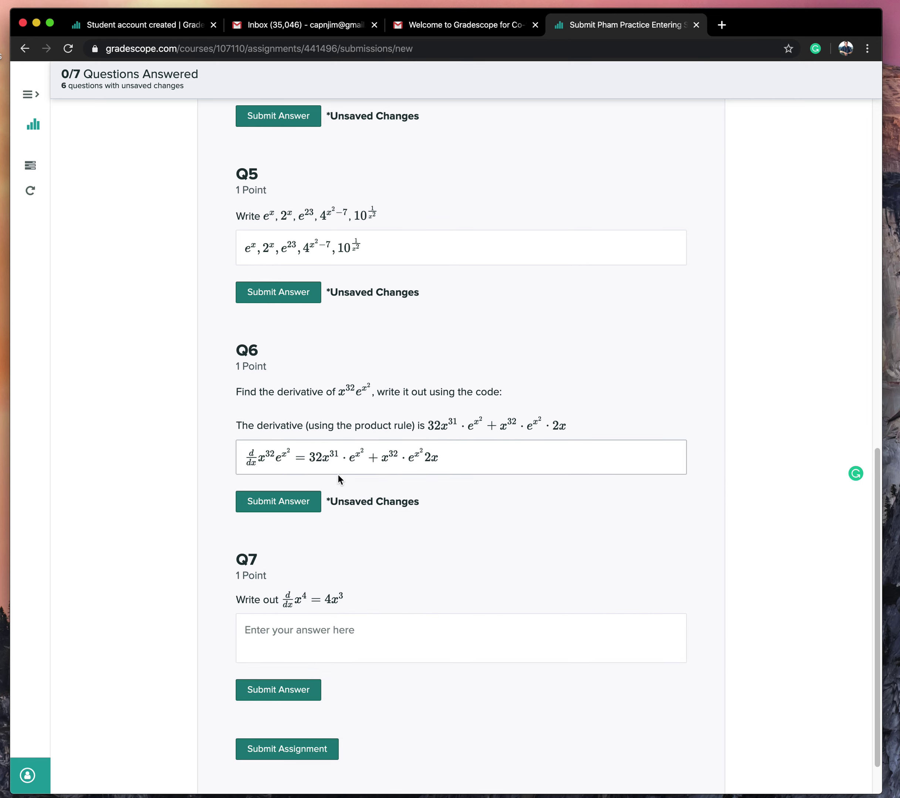
pyautogui.click(395, 465)
pyautogui.click(574, 459)
pyautogui.write('\\cdot')
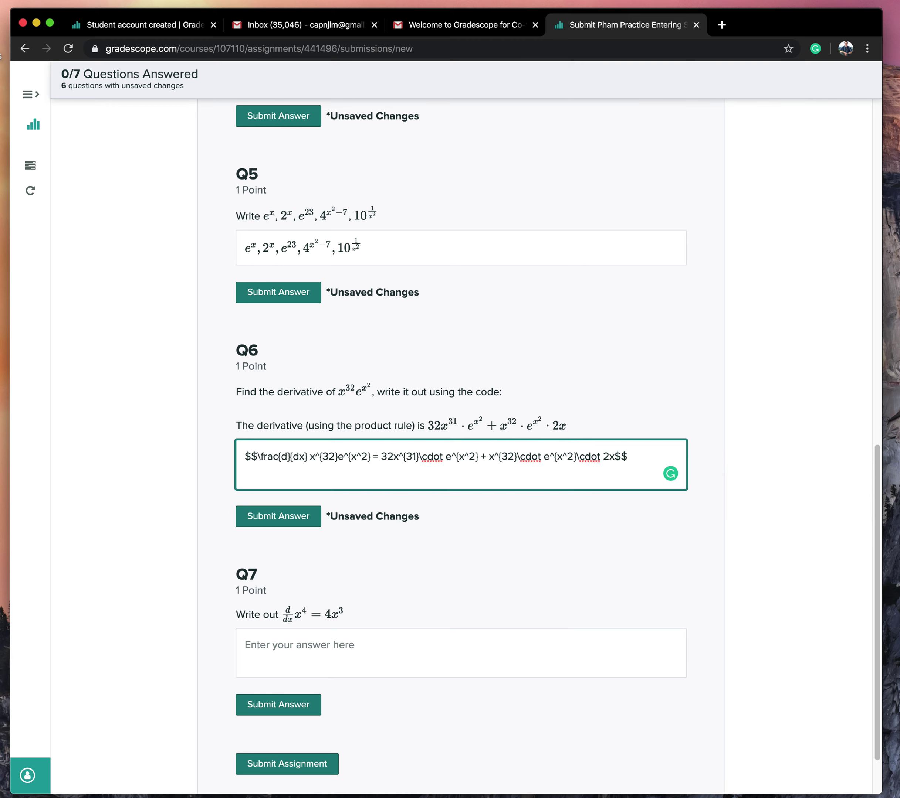
pyautogui.click(564, 544)
# - Type $$\frac{d}{dx} x^4 = 4x^3$$ into Q7, render it, and review the page
pyautogui.scroll(-2, 408, 543)
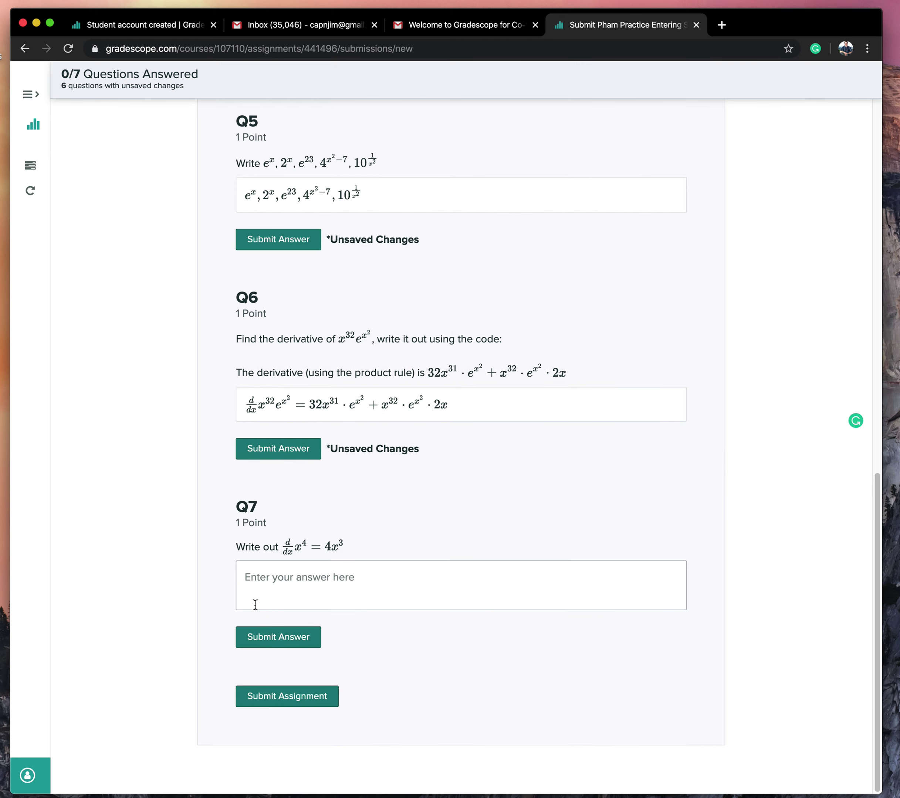
pyautogui.click(299, 578)
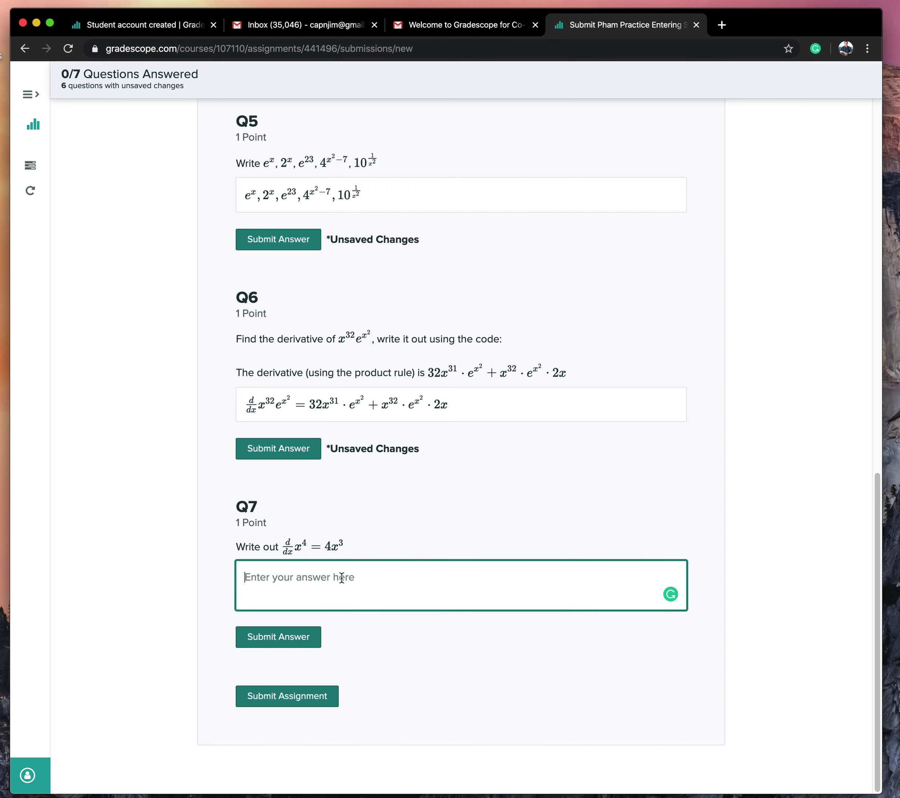
pyautogui.write('$')
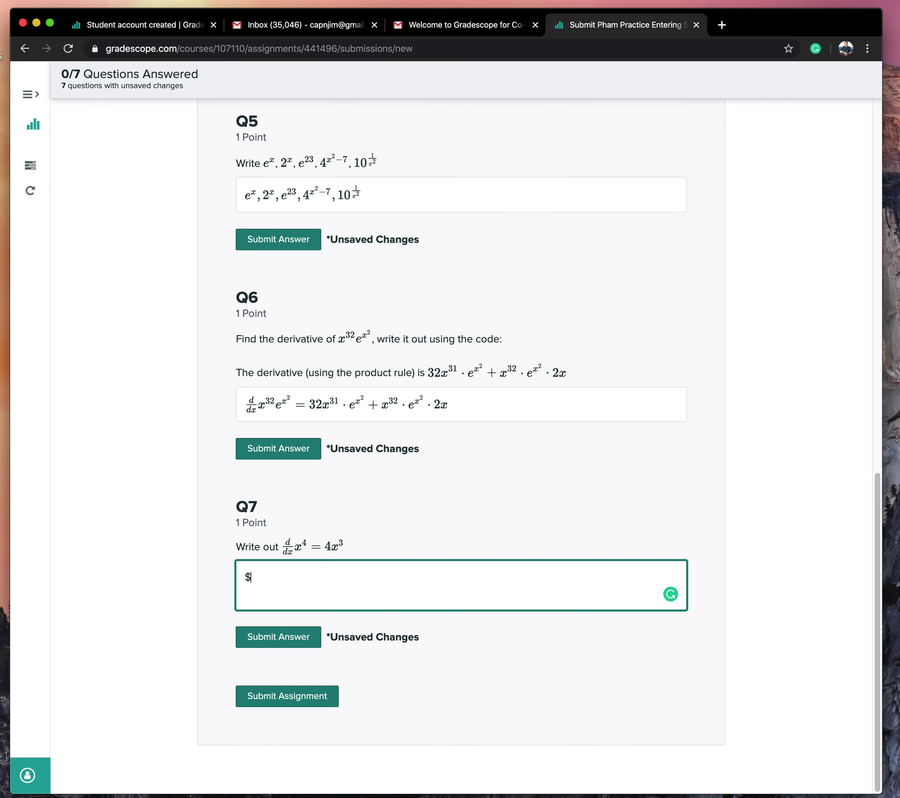
pyautogui.write('$\\frac{d}{dx} x^4 = 4x^3$$')
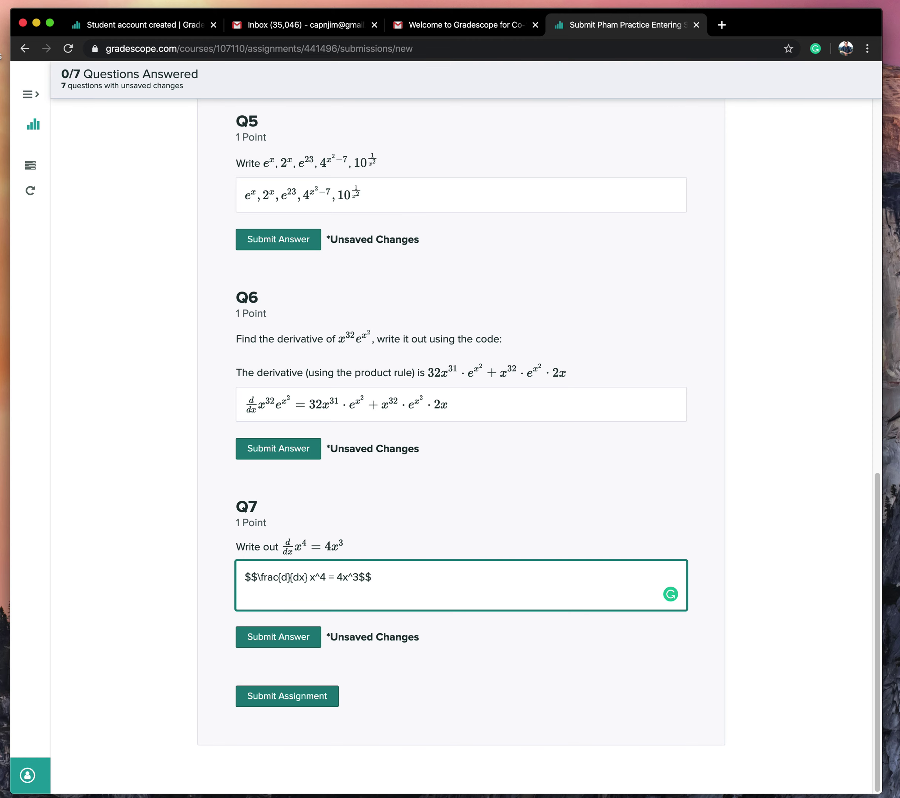
pyautogui.click(515, 680)
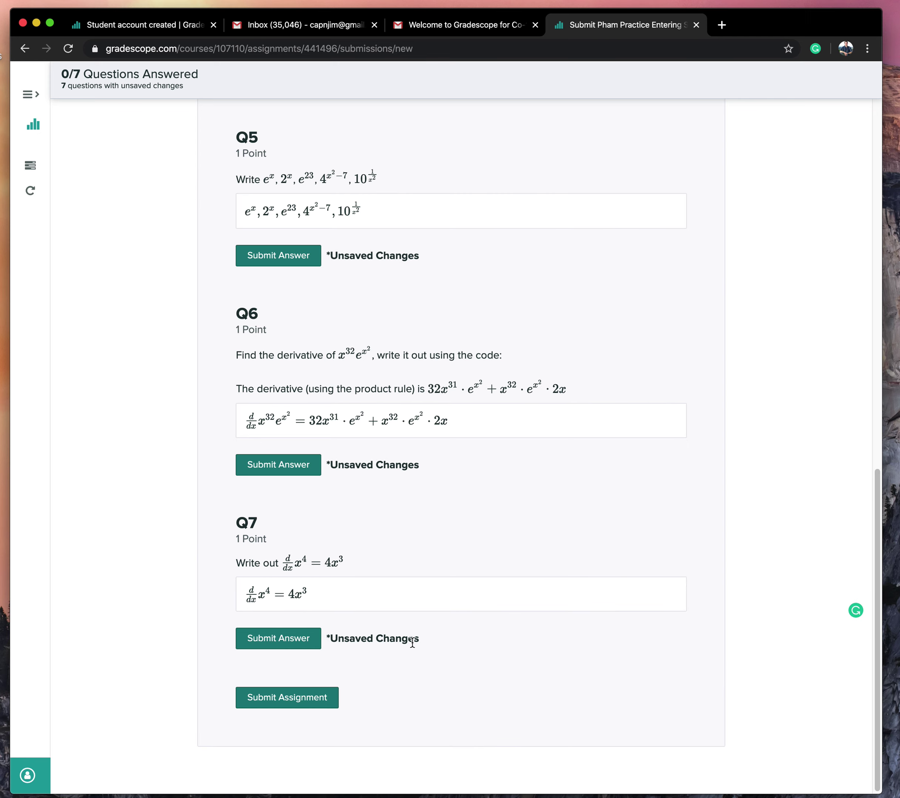
pyautogui.scroll(10, 557, 549)
pyautogui.scroll(8, 557, 549)
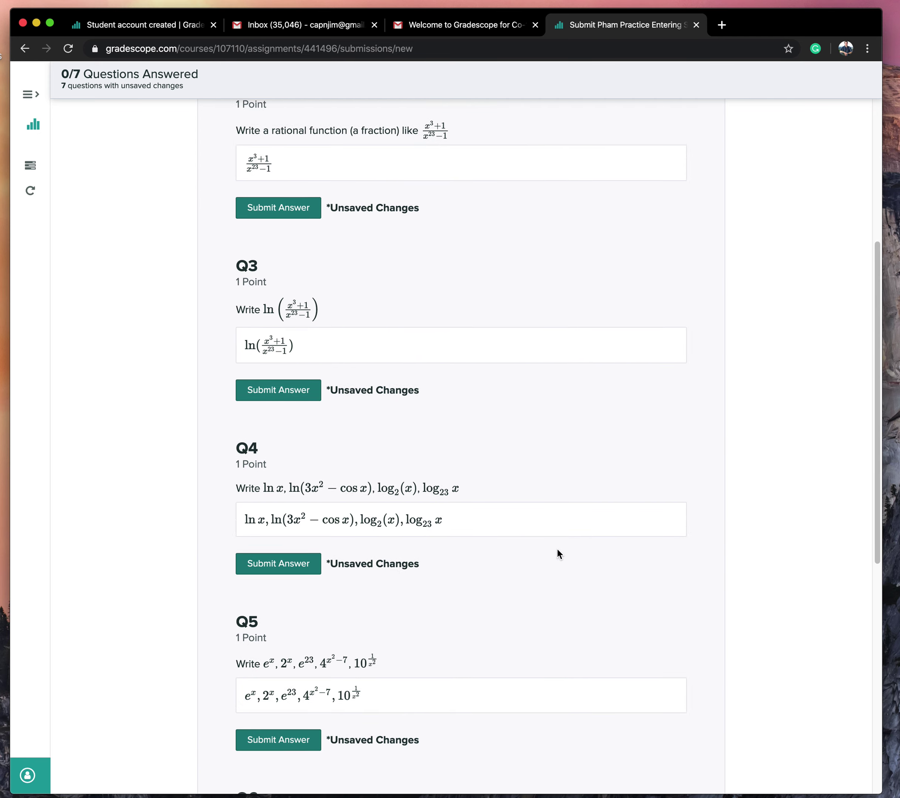
pyautogui.scroll(-18, 525, 472)
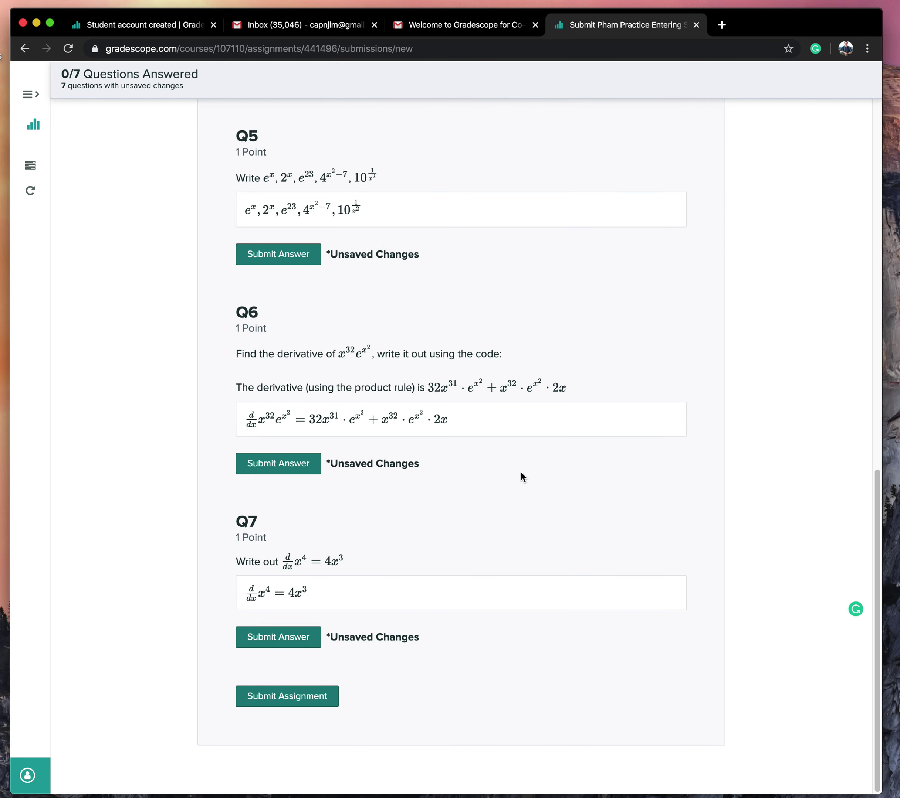